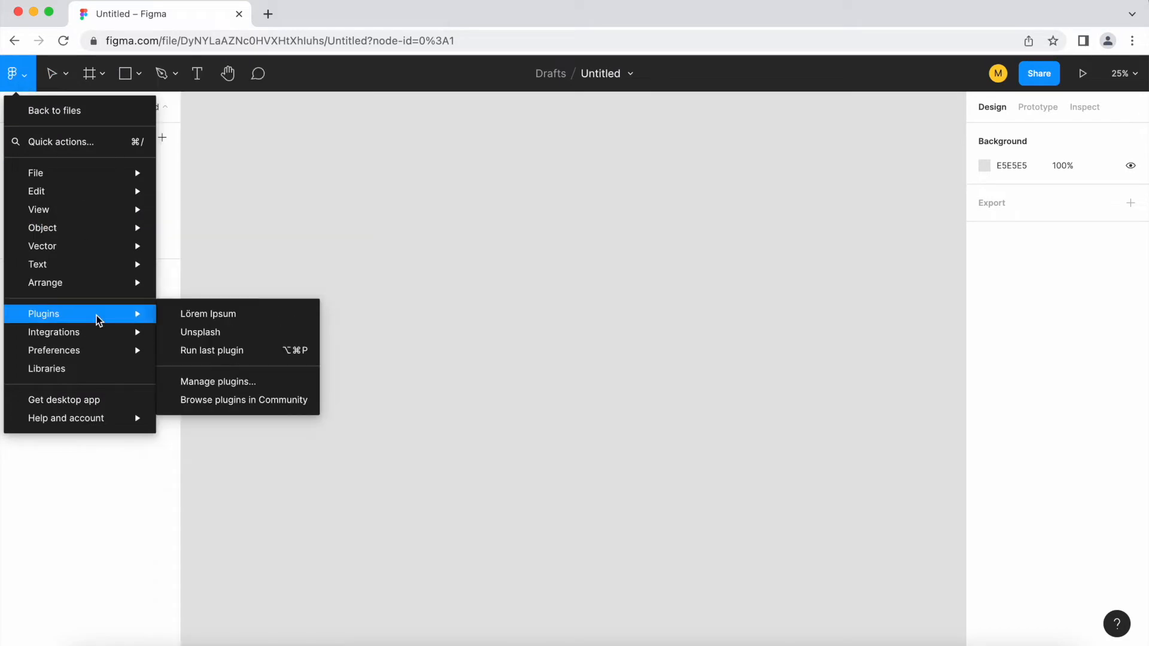
Insert the coin photo from the Unsplash plugin's Editorial images and position it on the Moodboard canvas.
left_click(221, 333)
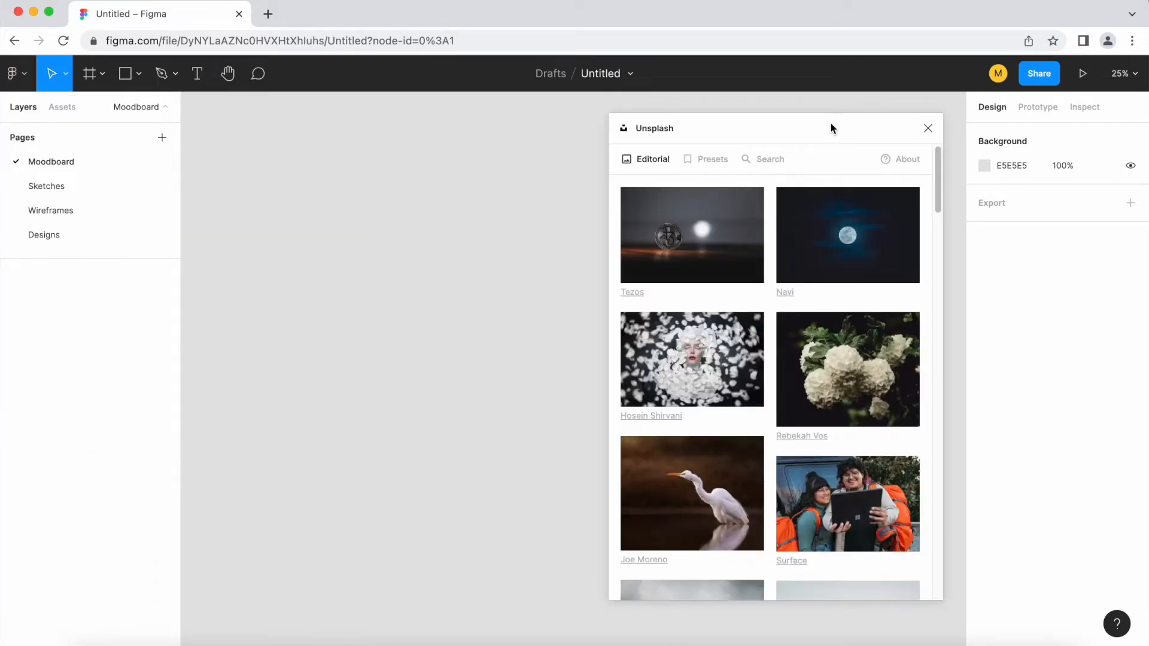
scroll(770, 356, "down", 3)
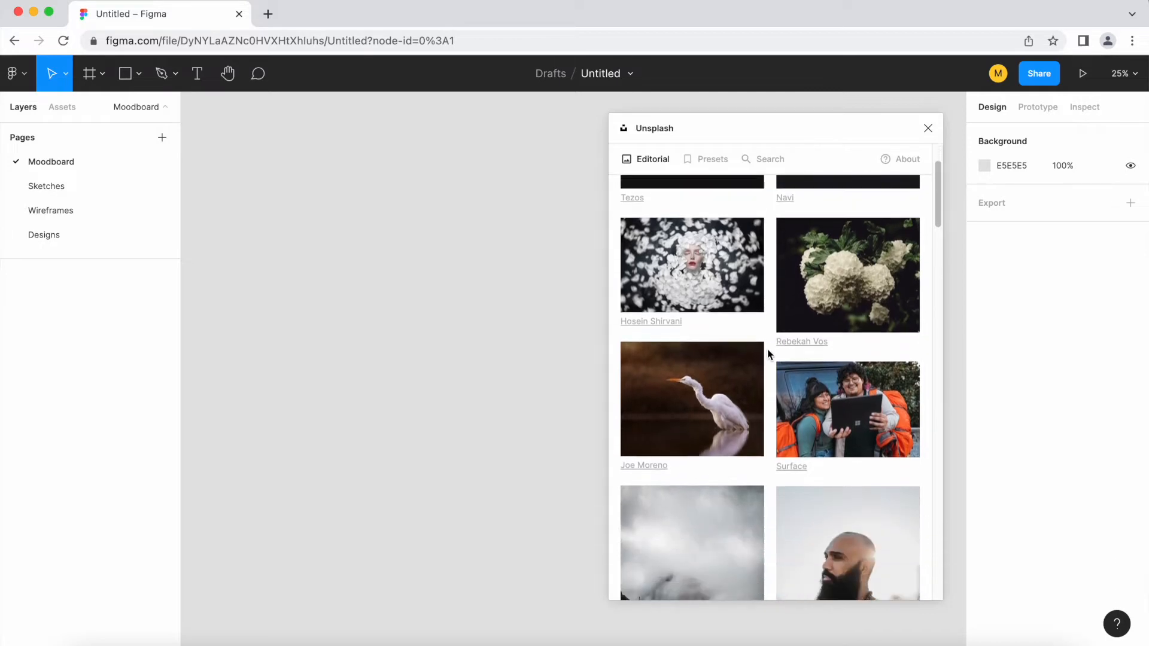
scroll(770, 356, "up", 3)
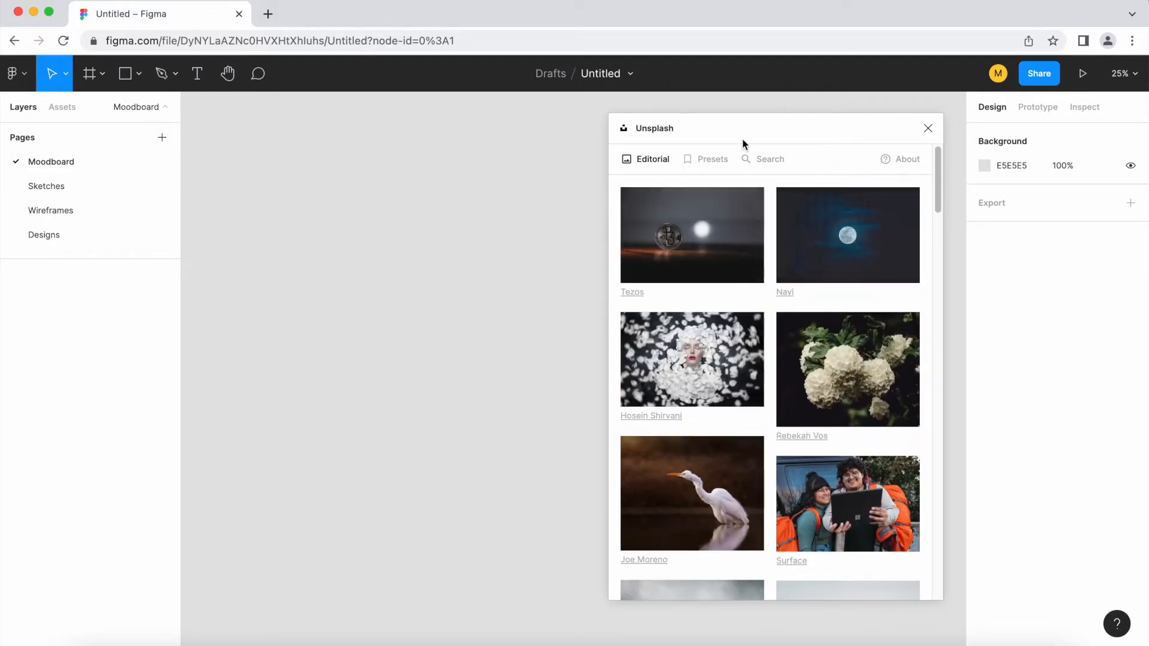
left_click_drag(686, 242, 329, 205)
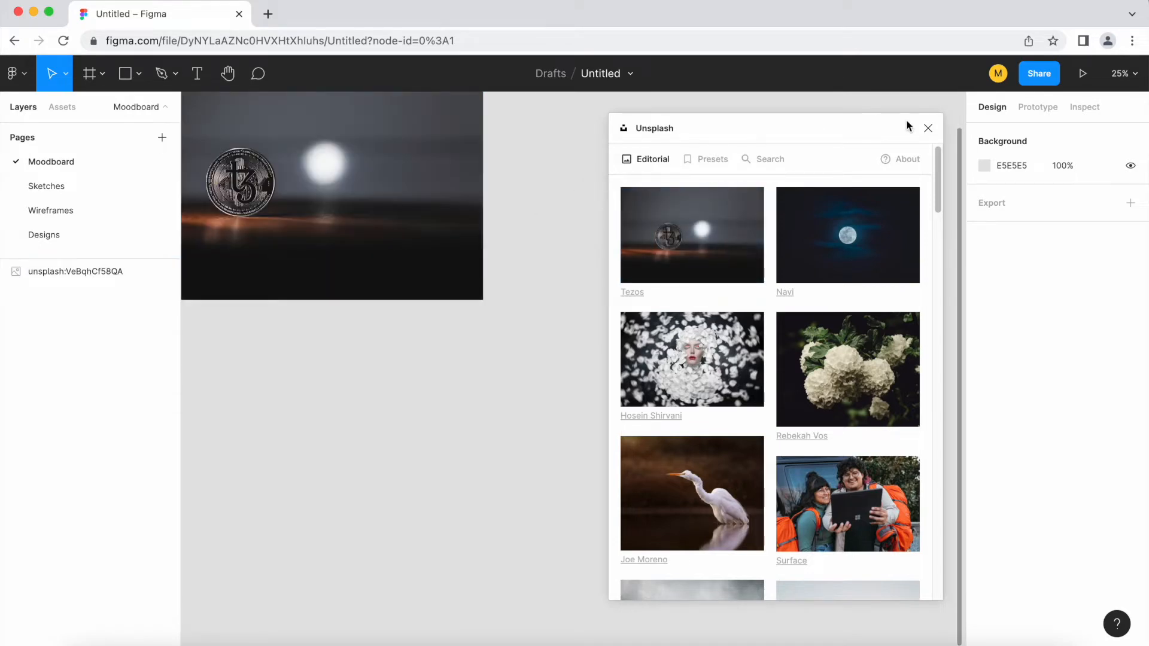
left_click(928, 128)
left_click_drag(558, 238, 694, 279)
left_click_drag(461, 212, 519, 308)
scroll(500, 315, "up", 2)
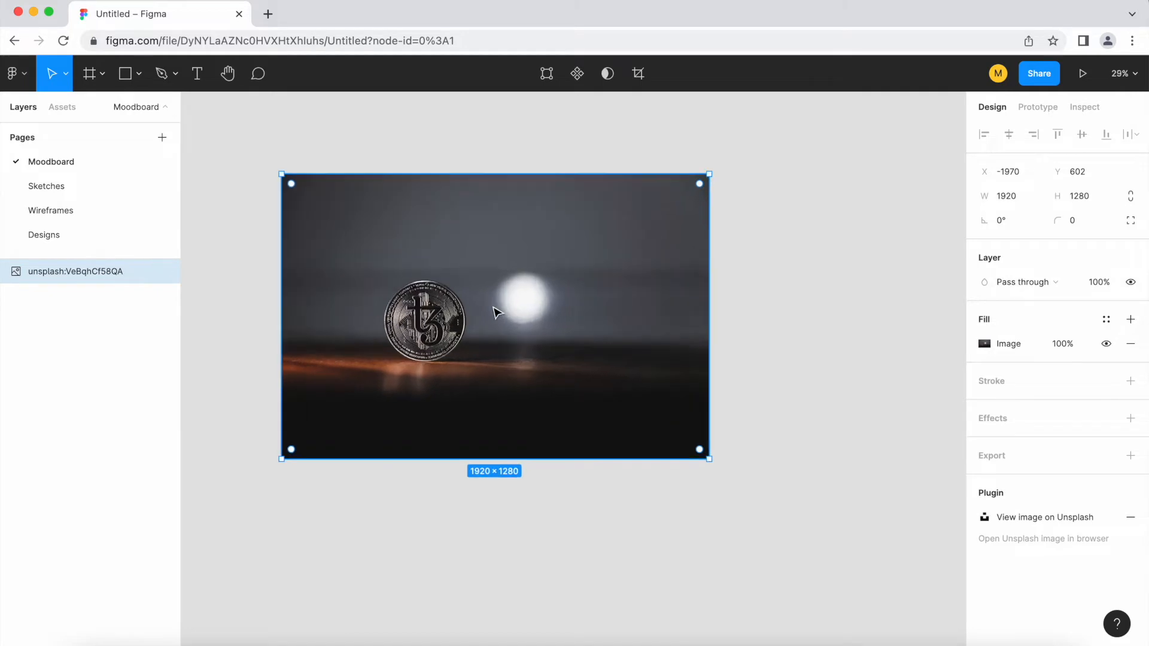
Draw a square about 752 × 752 on the coin photo and move it over the bright spot.
left_click(125, 75)
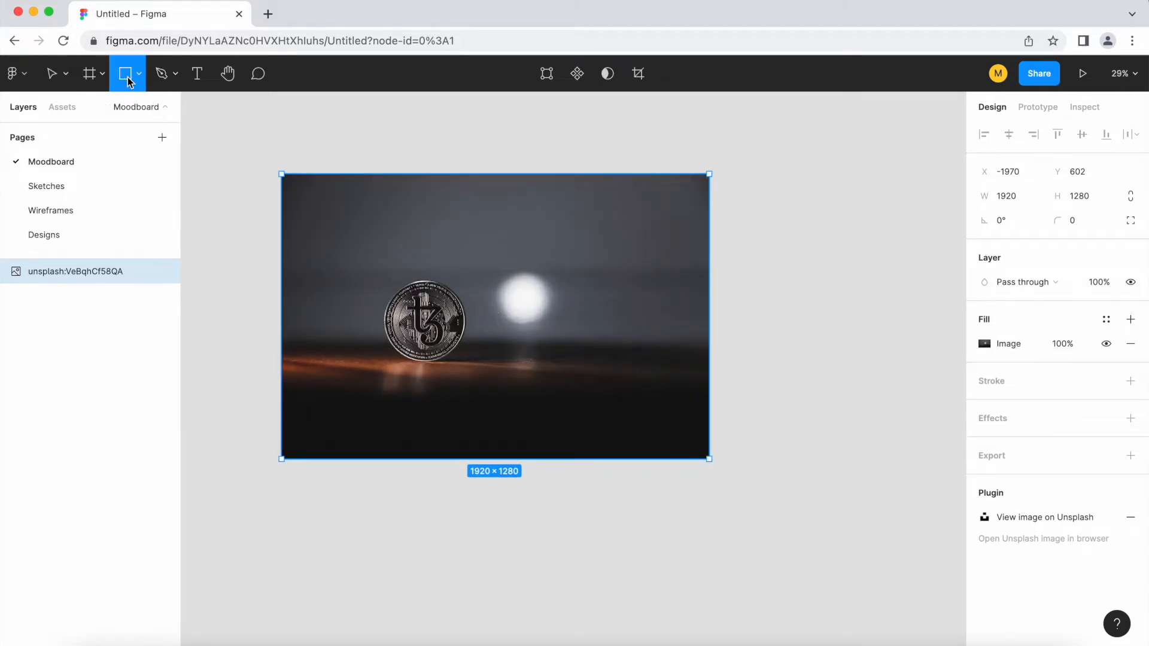
mouse_move(418, 244)
left_mouse_down()
mouse_move(633, 422)
mouse_move(586, 361)
left_mouse_up()
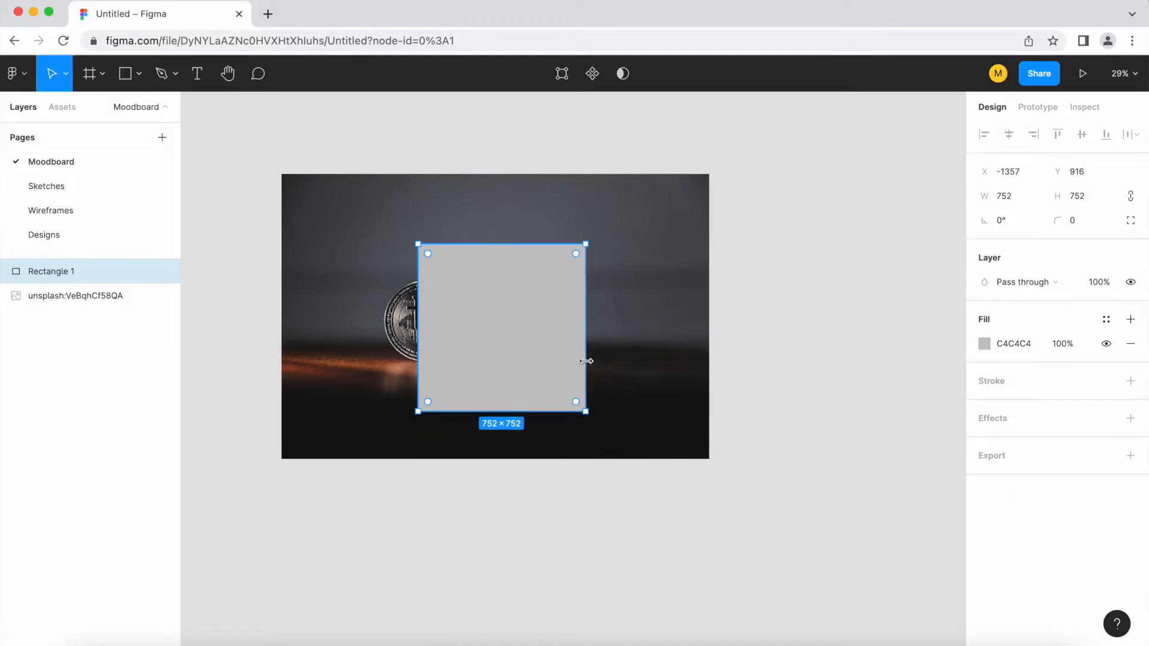
left_click_drag(522, 328, 544, 291)
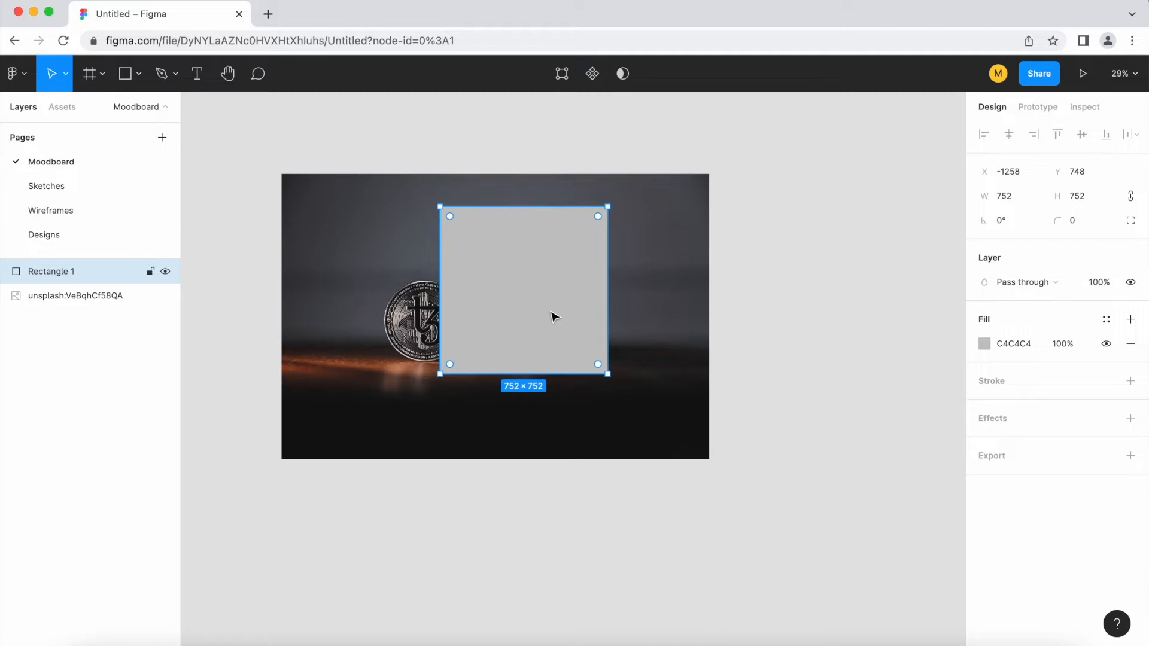
Send the square behind the coin photo and use it as a mask for the photo.
key("super+bracketleft")
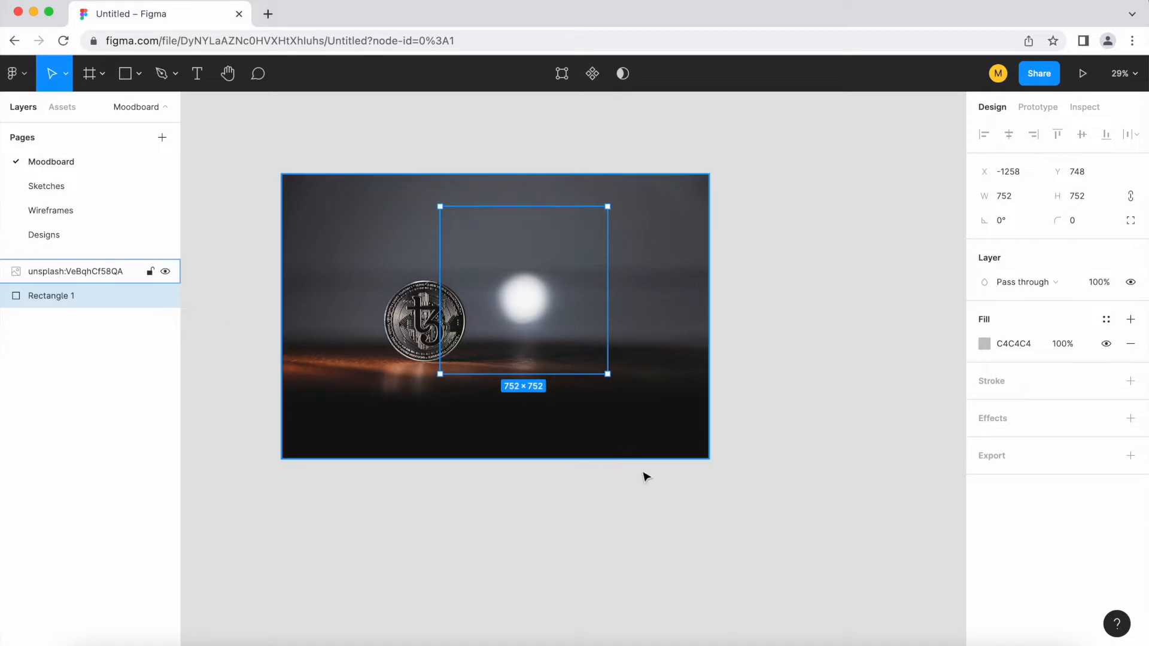
left_click(772, 507)
left_click_drag(790, 520, 337, 192)
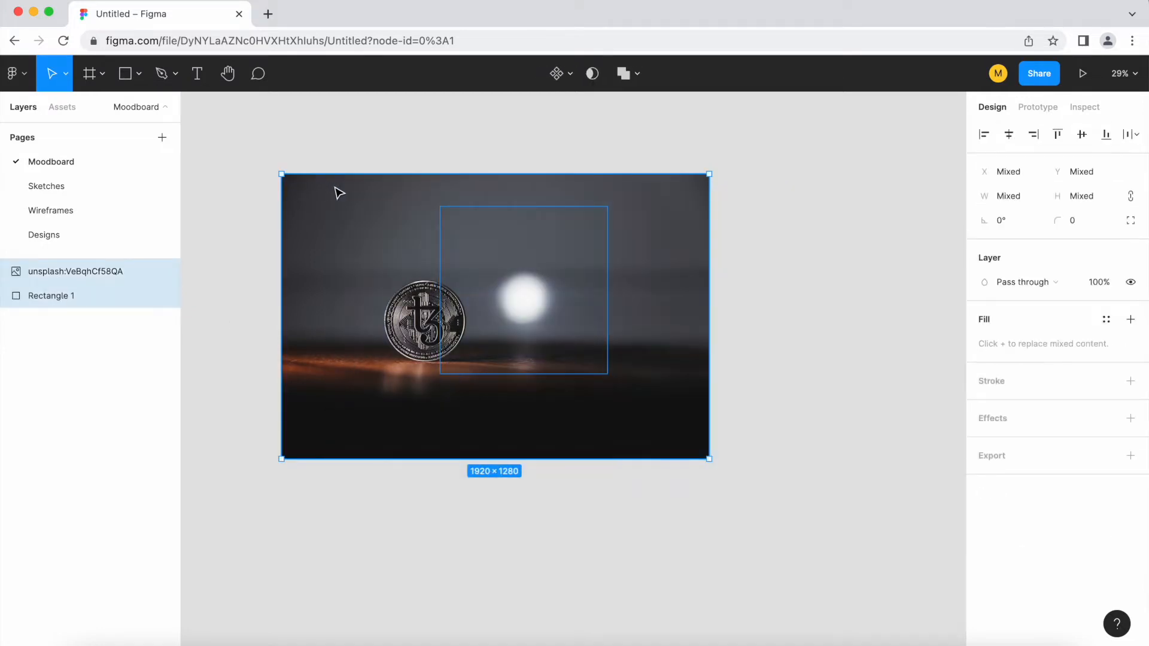
left_click(593, 74)
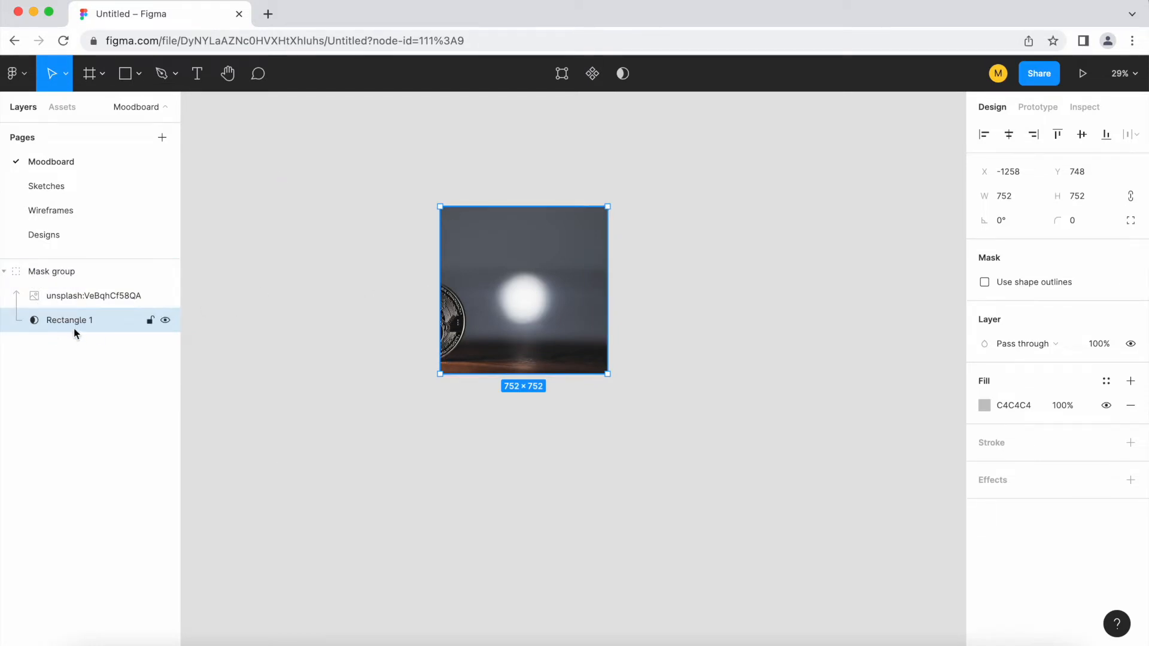
Reposition the photo inside the mask group so that the coin is centred in the square.
left_click(78, 299)
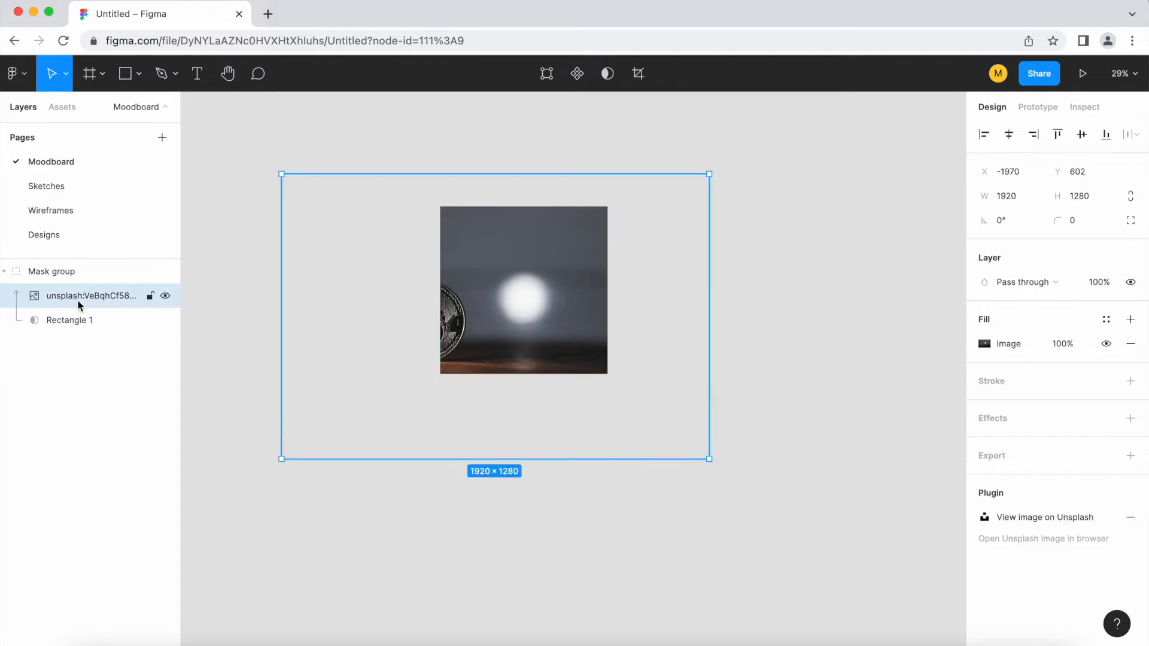
left_click_drag(333, 344, 412, 320)
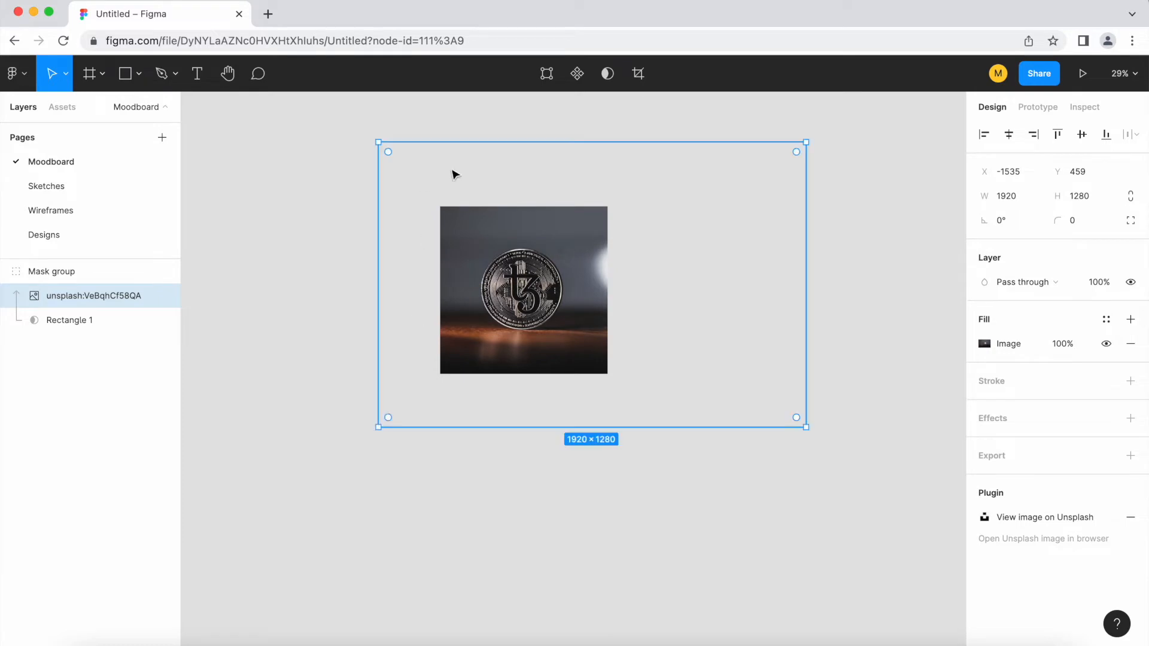
left_click(495, 487)
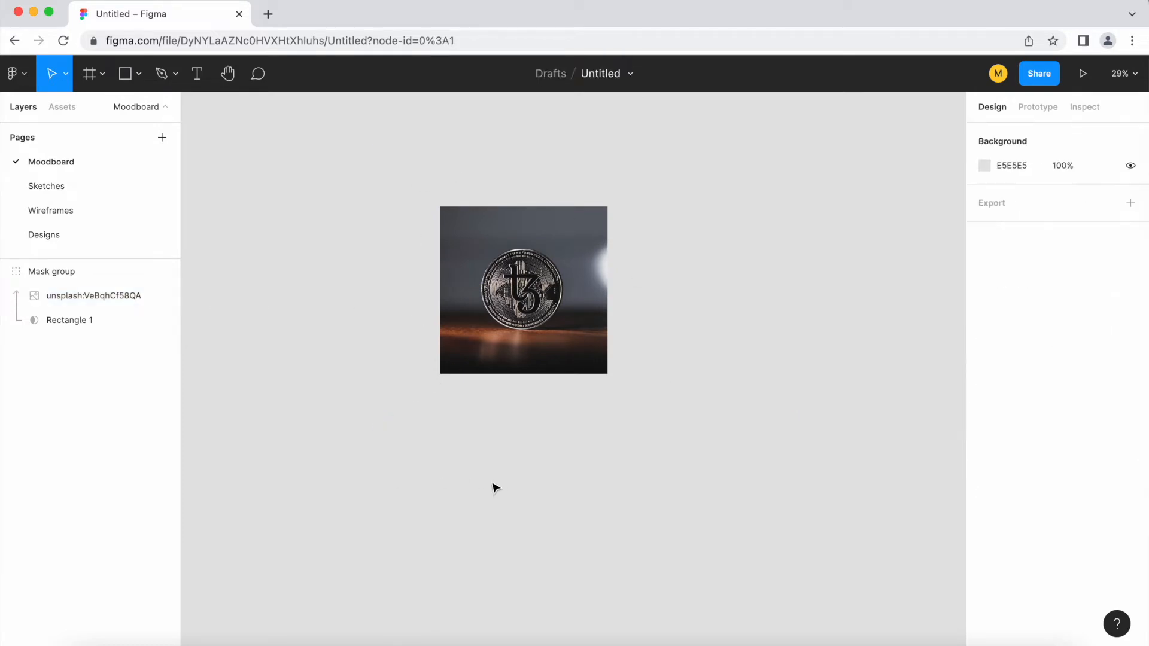
Insert the moon photo from the Unsplash plugin's Editorial images and place it below the masked coin image.
scroll(490, 484, "down", 2)
left_click_drag(684, 523, 569, 437)
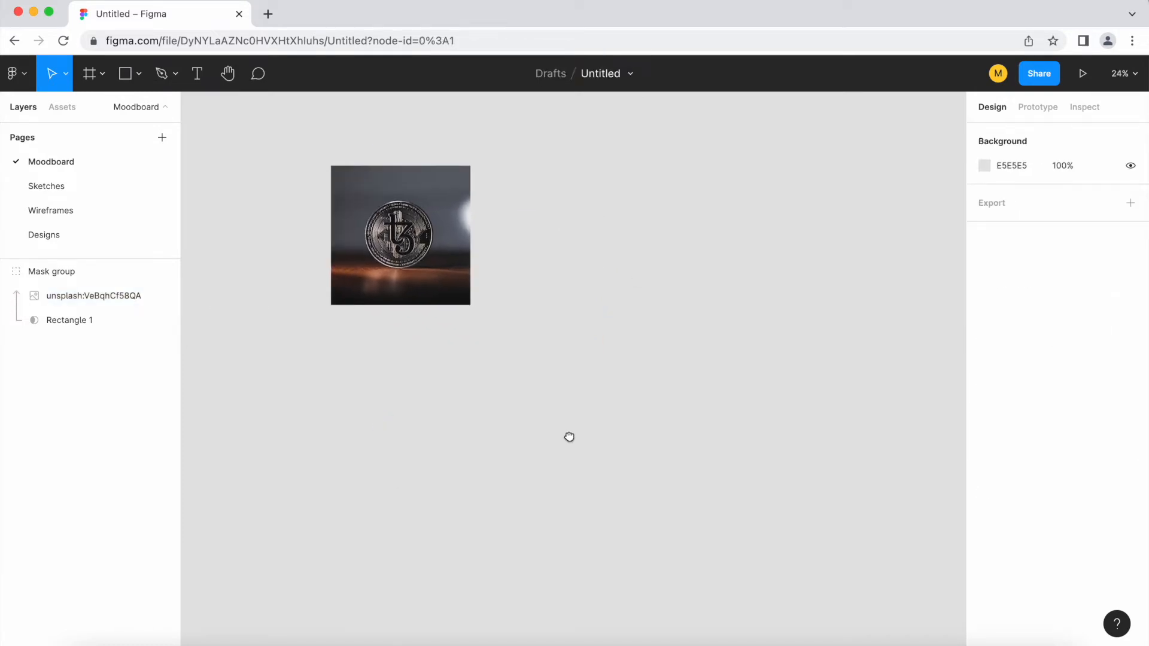
scroll(389, 451, "down", 2)
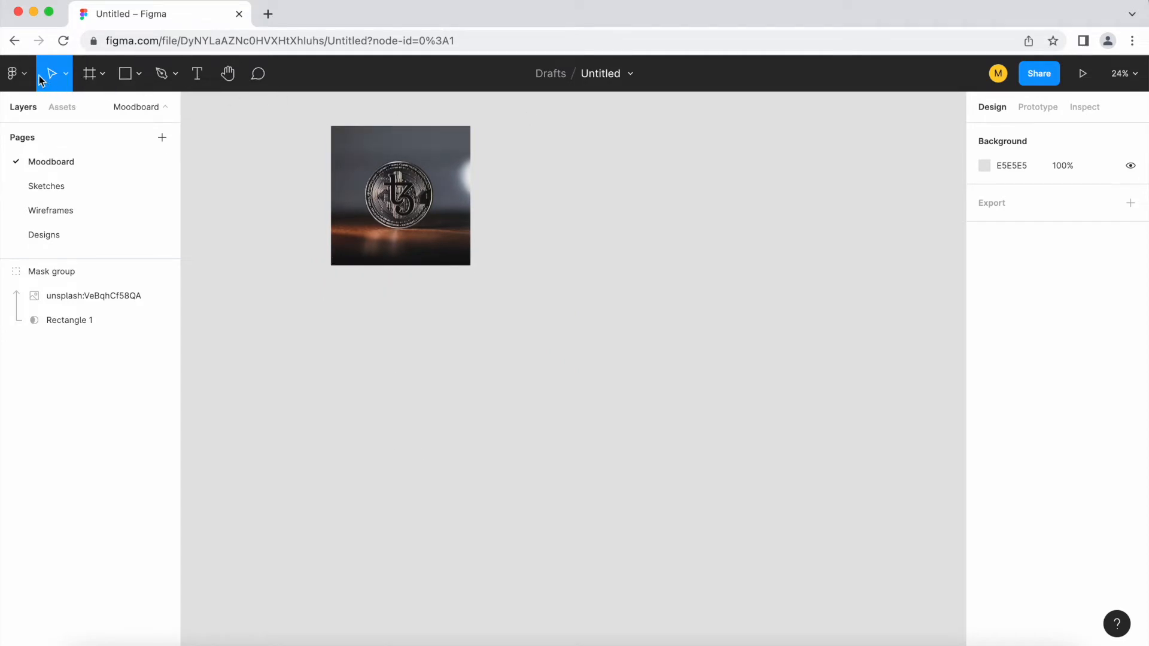
left_click(13, 73)
mouse_move(102, 317)
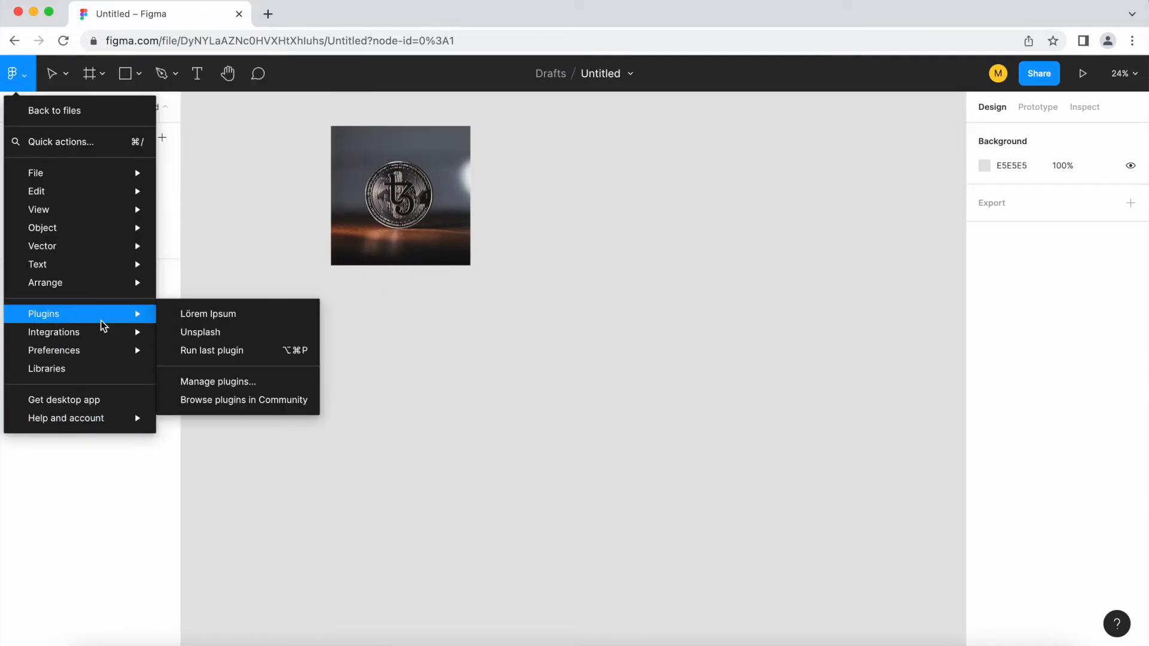
left_click(251, 333)
left_click_drag(856, 245, 390, 403)
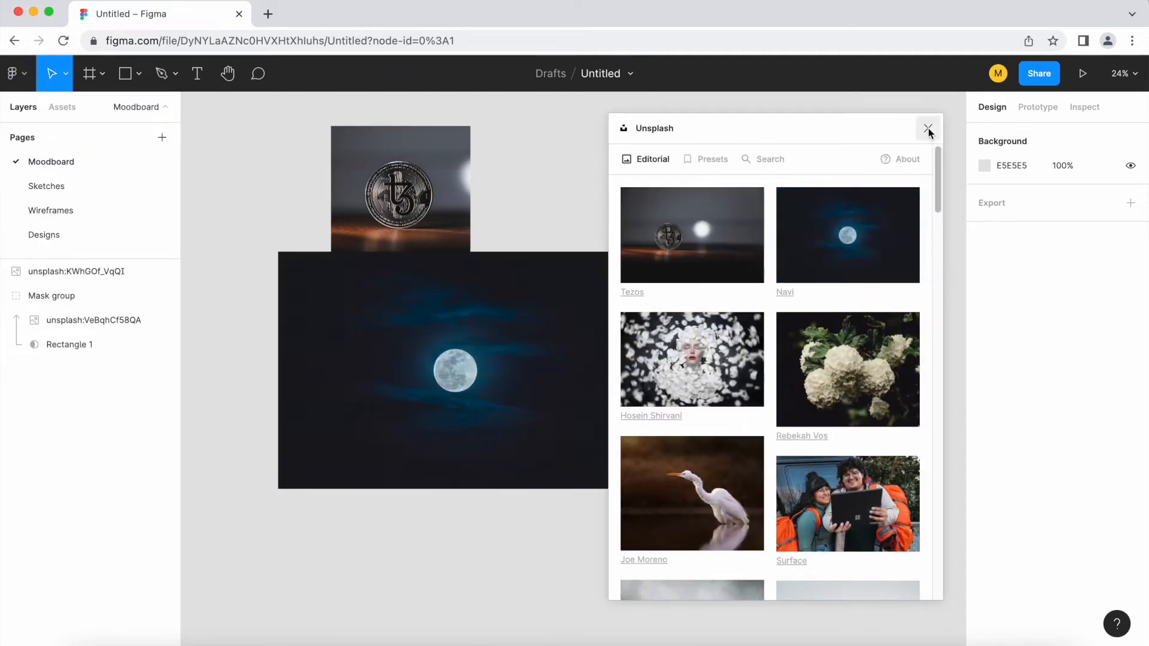
left_click(928, 129)
scroll(508, 359, "down", 4)
left_click_drag(502, 189, 590, 328)
scroll(589, 329, "down", 3)
Draw a frame about 3940 × 2405 around the moon photo and move the photo to about X 593, Y 488 inside it.
left_click(102, 74)
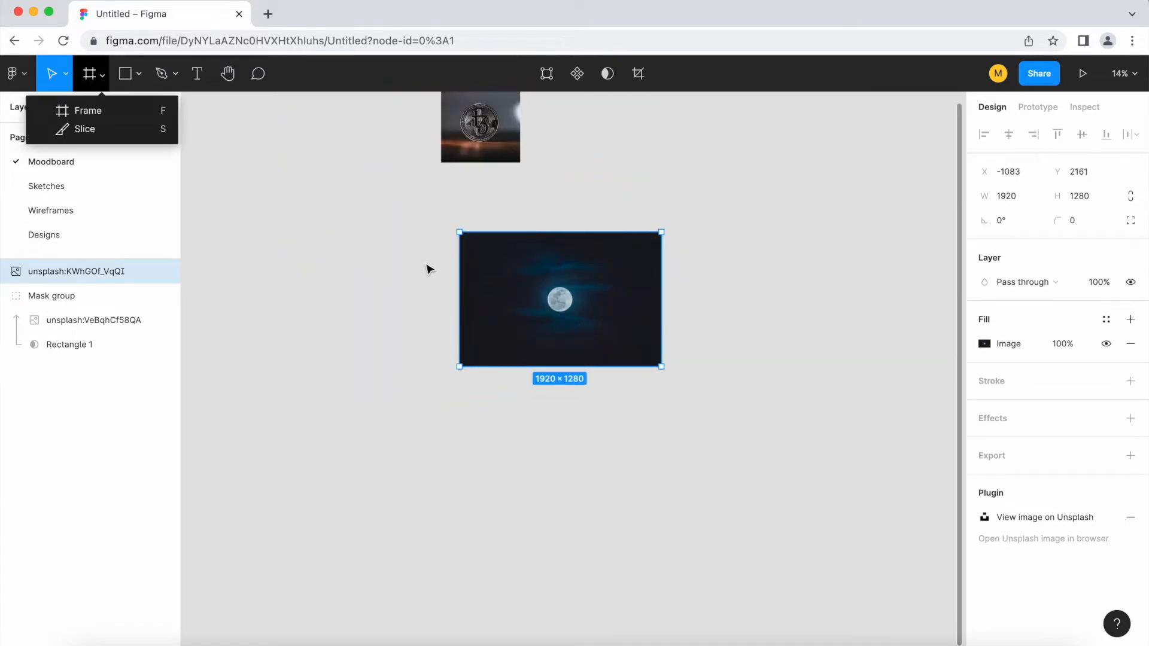
left_click(401, 208)
left_click(91, 76)
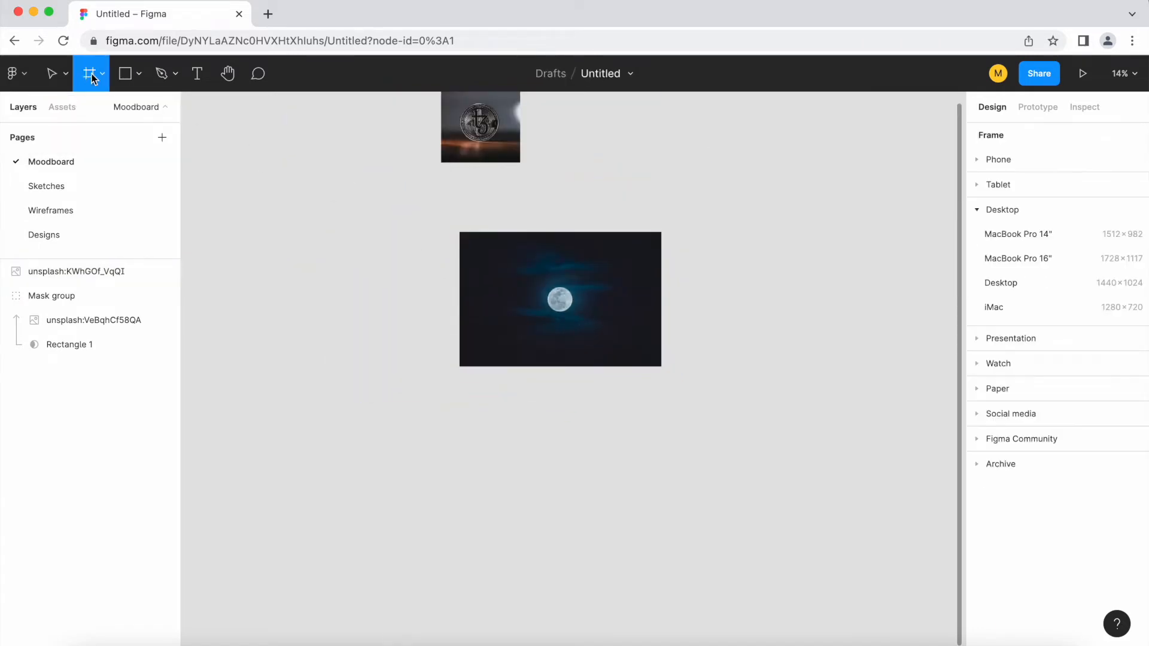
left_click_drag(434, 218, 797, 431)
scroll(701, 320, "up", 2)
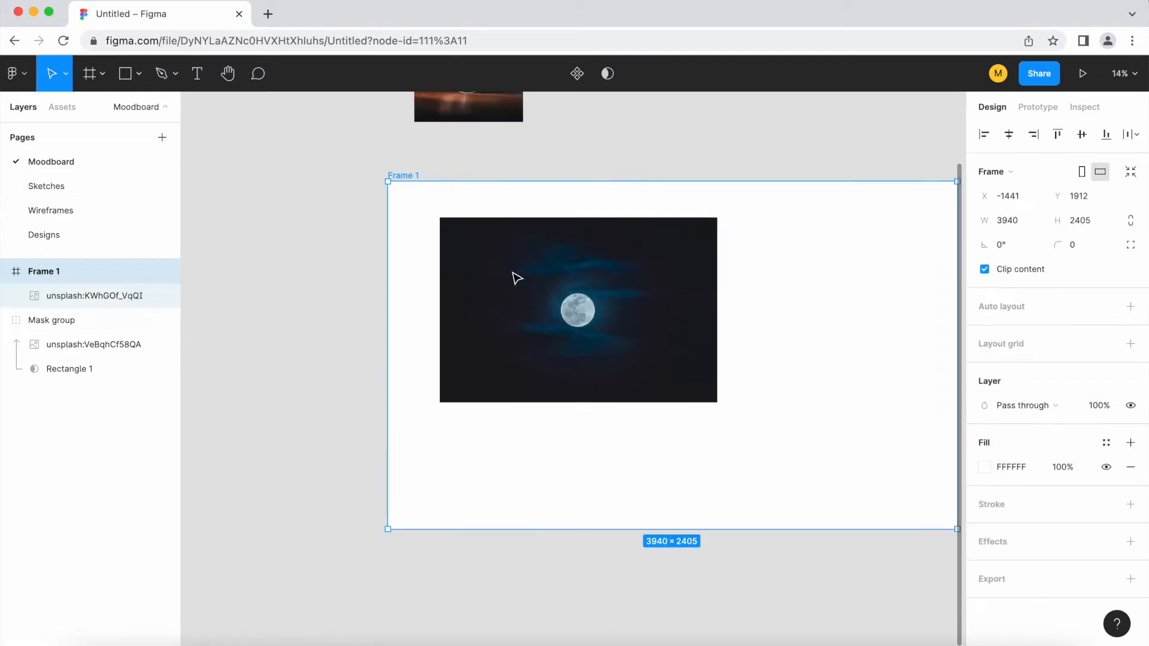
left_click(539, 311)
left_click_drag(539, 311, 584, 356)
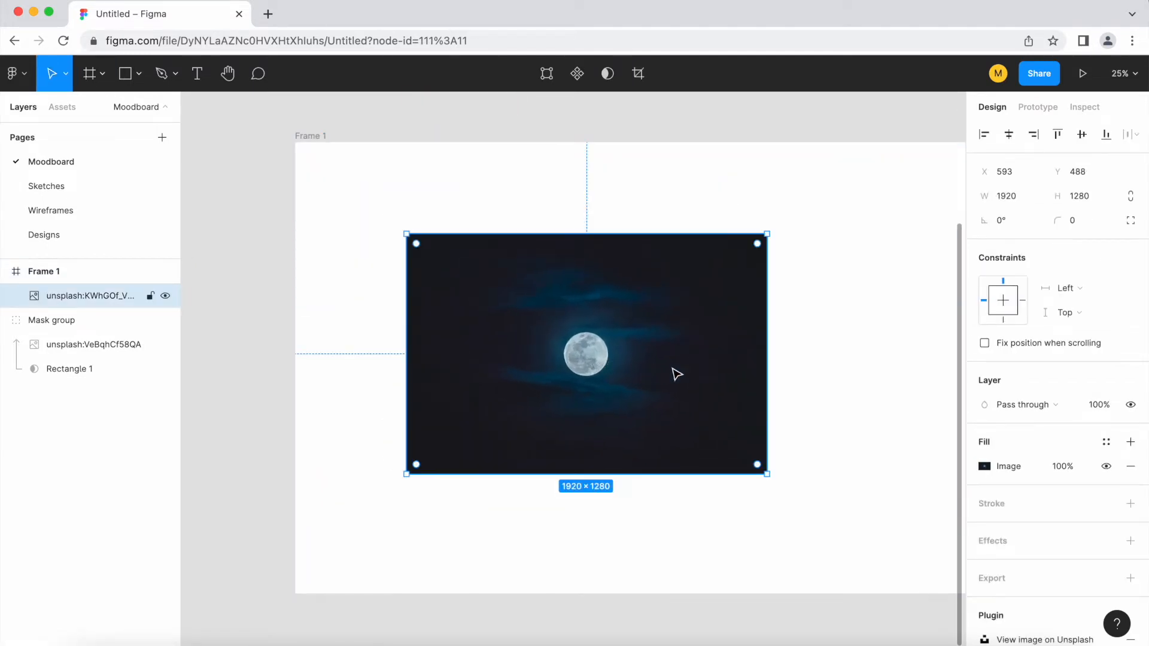
Add a drop shadow effect to the moon photo.
scroll(824, 402, "up", 1)
scroll(824, 401, "up", 1)
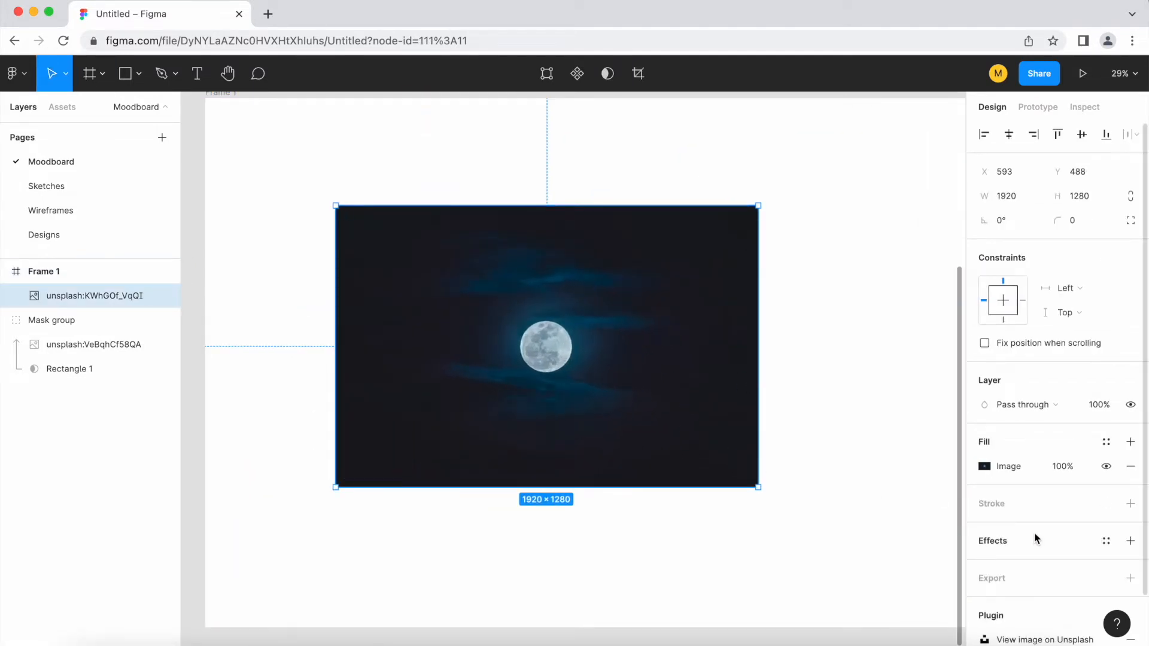
scroll(996, 542, "down", 2)
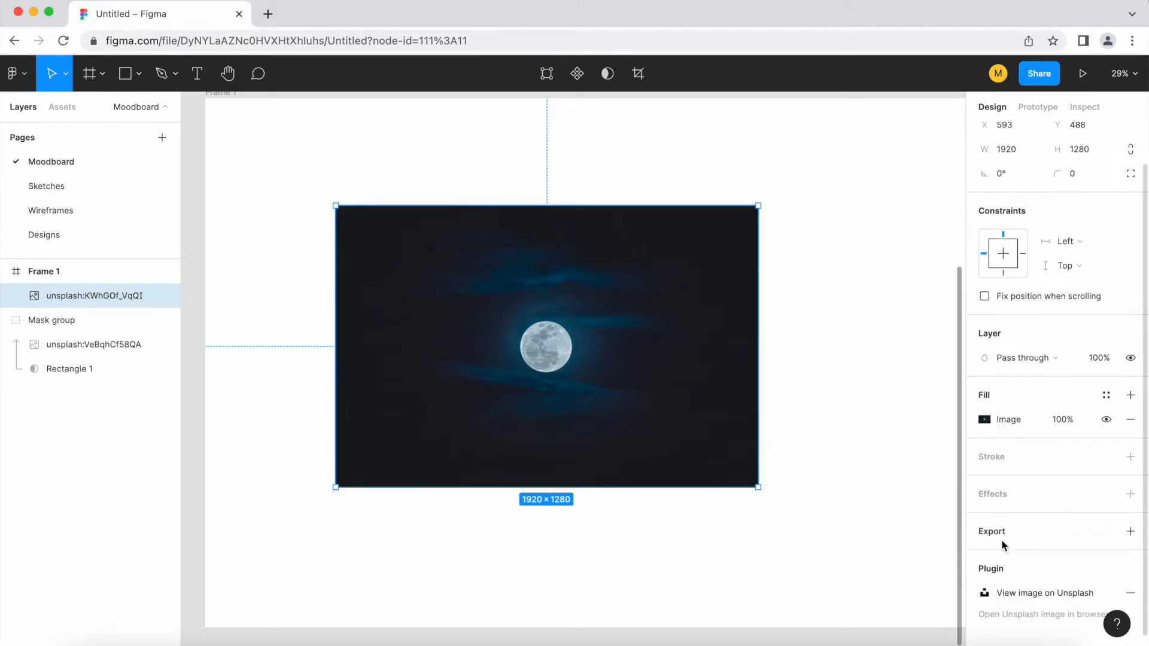
left_click(1130, 491)
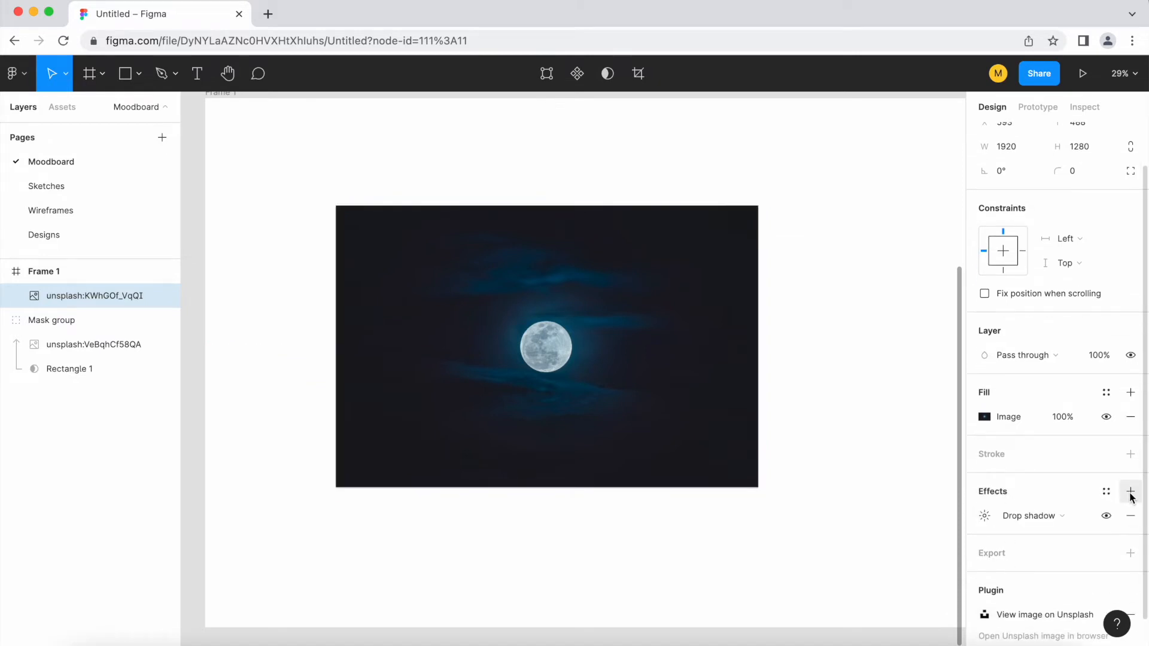
Set both the X and Y offsets of the moon photo's drop shadow to 10.
scroll(621, 482, "up", 5)
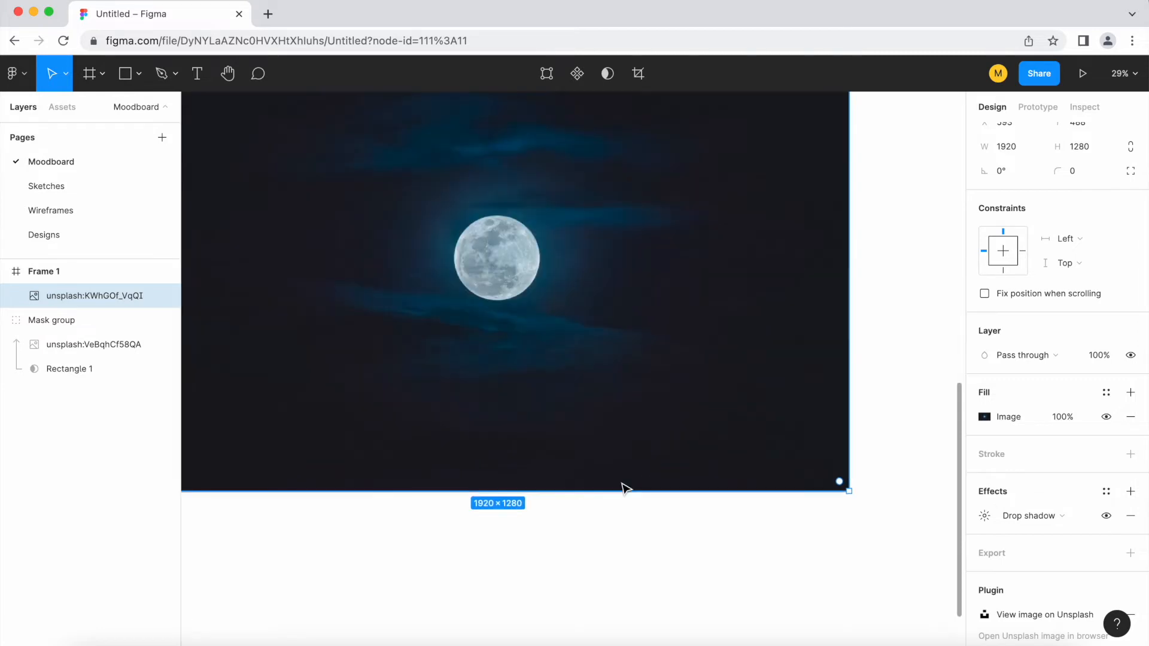
scroll(629, 487, "up", 2)
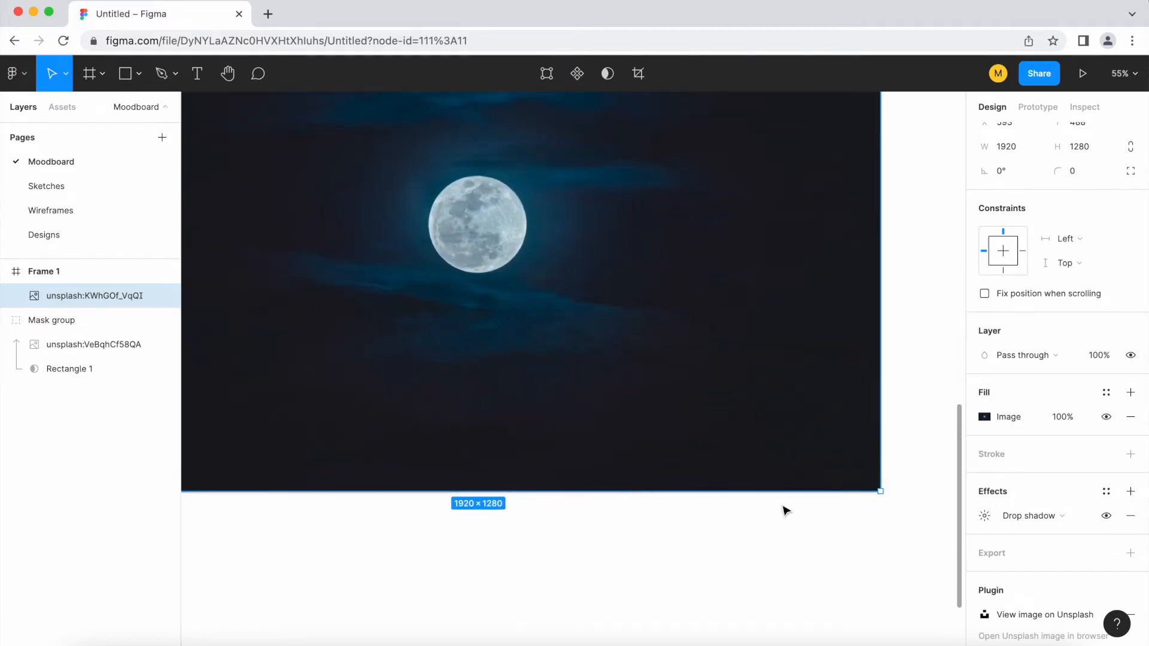
left_click(984, 517)
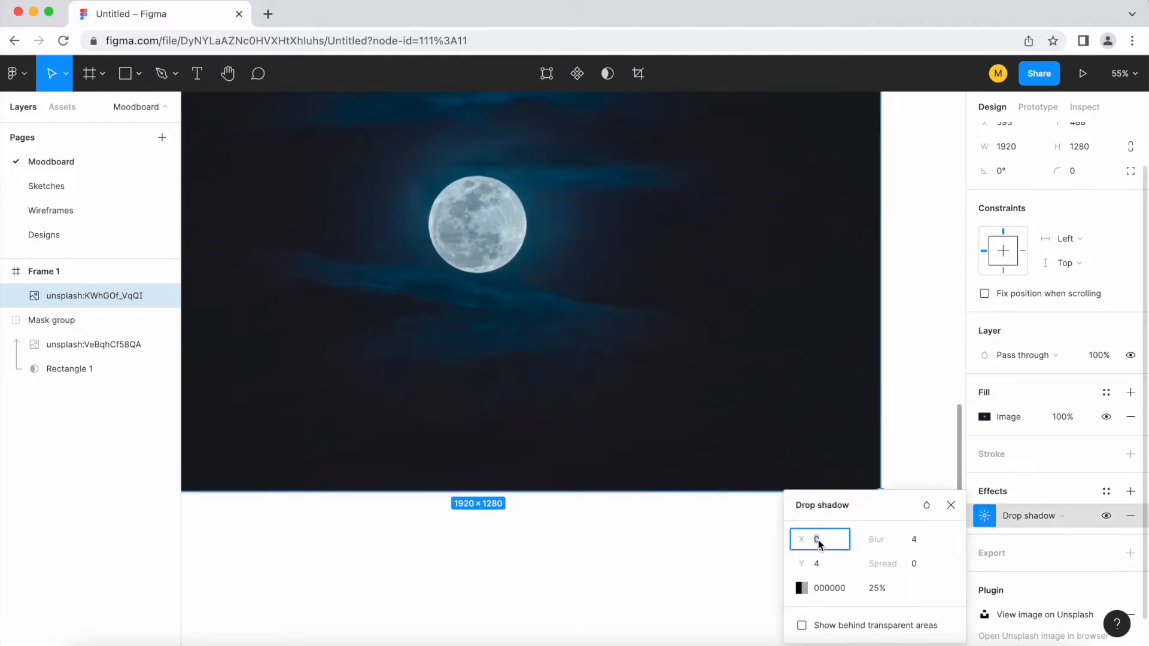
type("8")
key("Return")
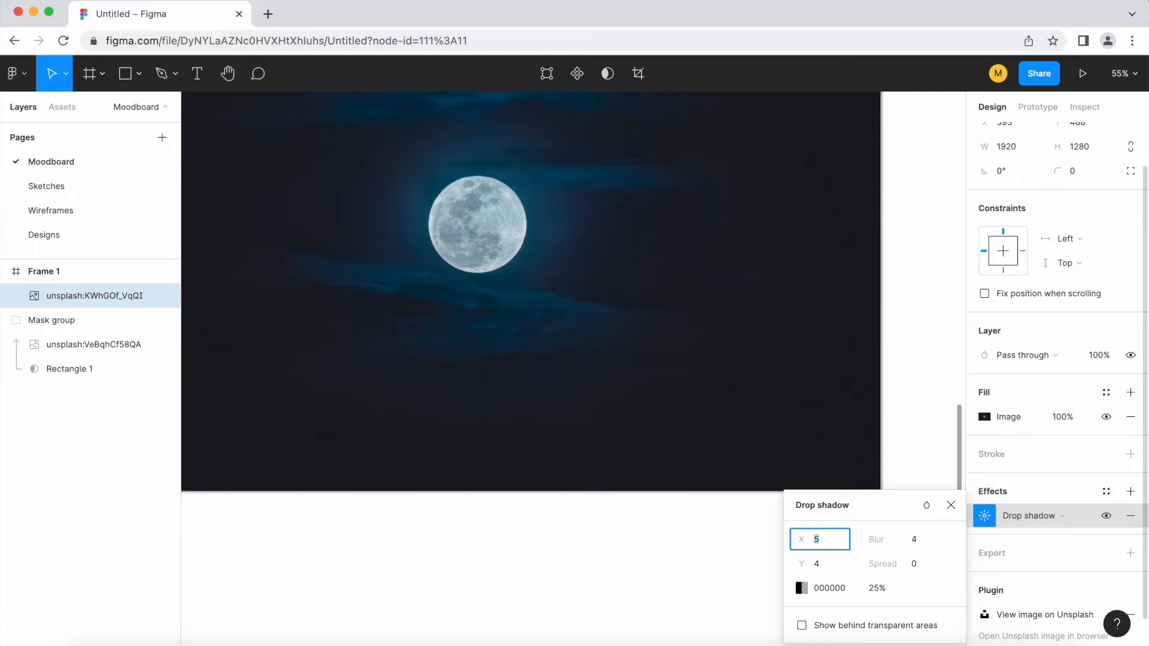
key("Up")
key("Up")
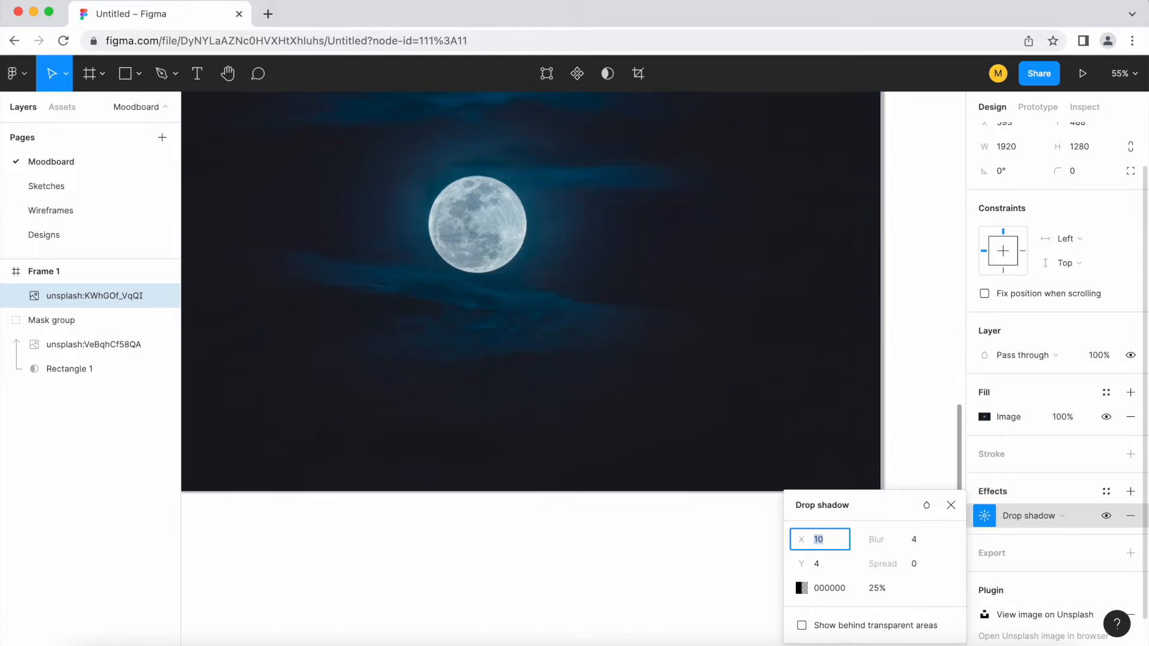
key("Tab")
type("8")
key("Return")
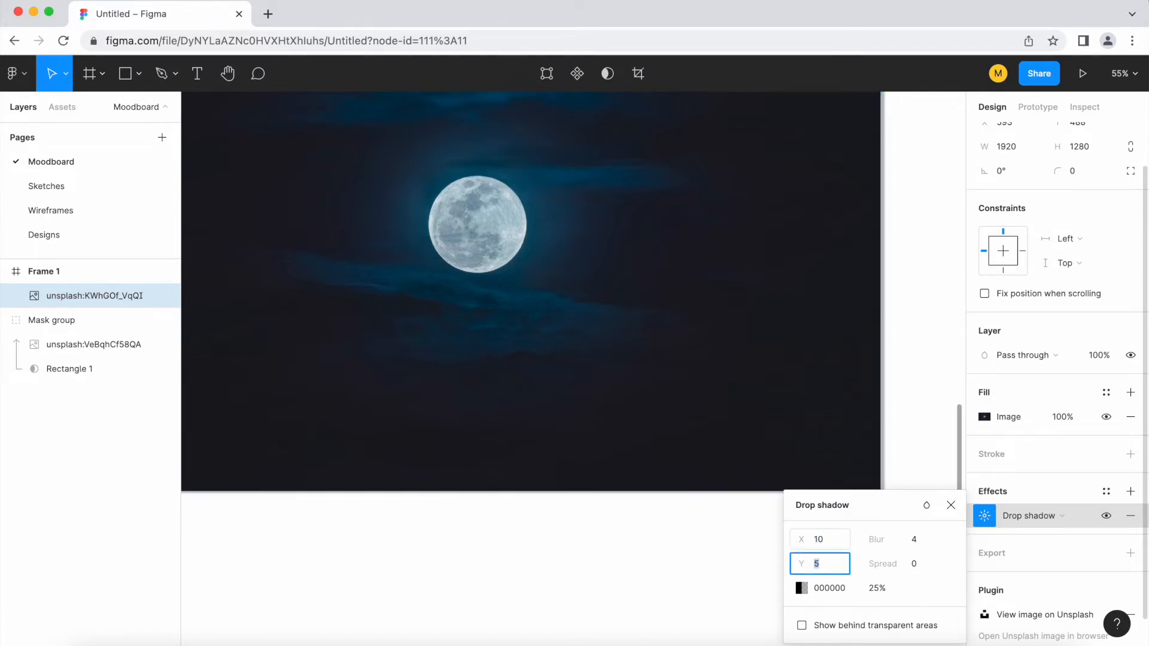
key("Up")
key("Up")
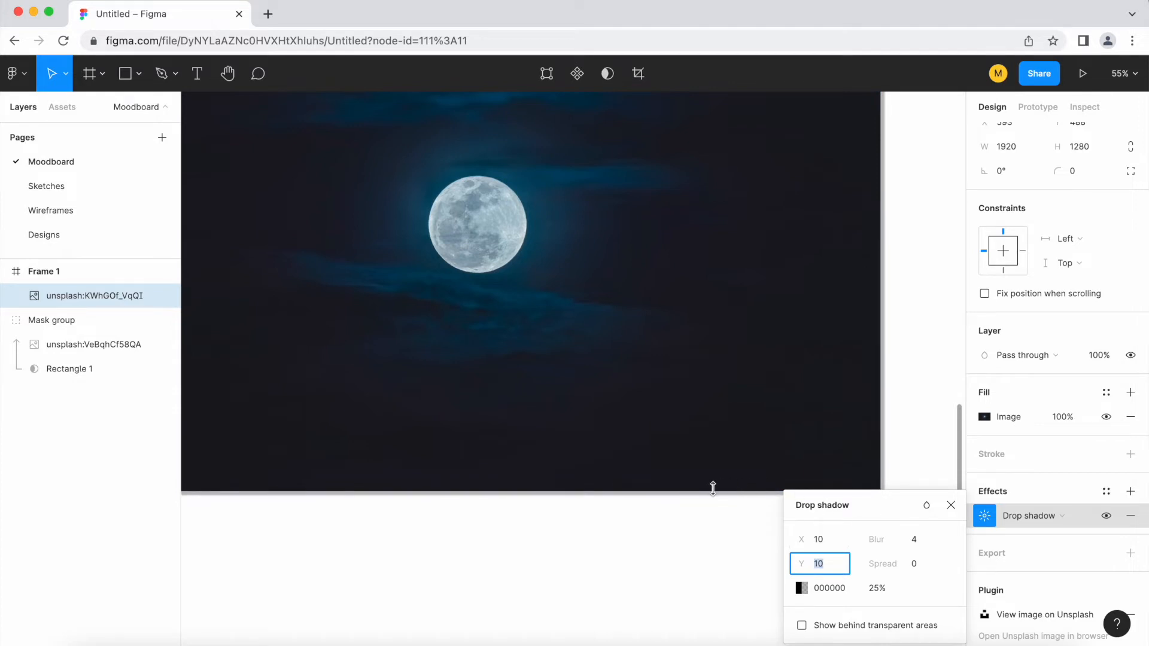
Set the drop shadow's blur to 12.
scroll(744, 505, "up", 5)
scroll(640, 507, "down", 5)
left_click(920, 541)
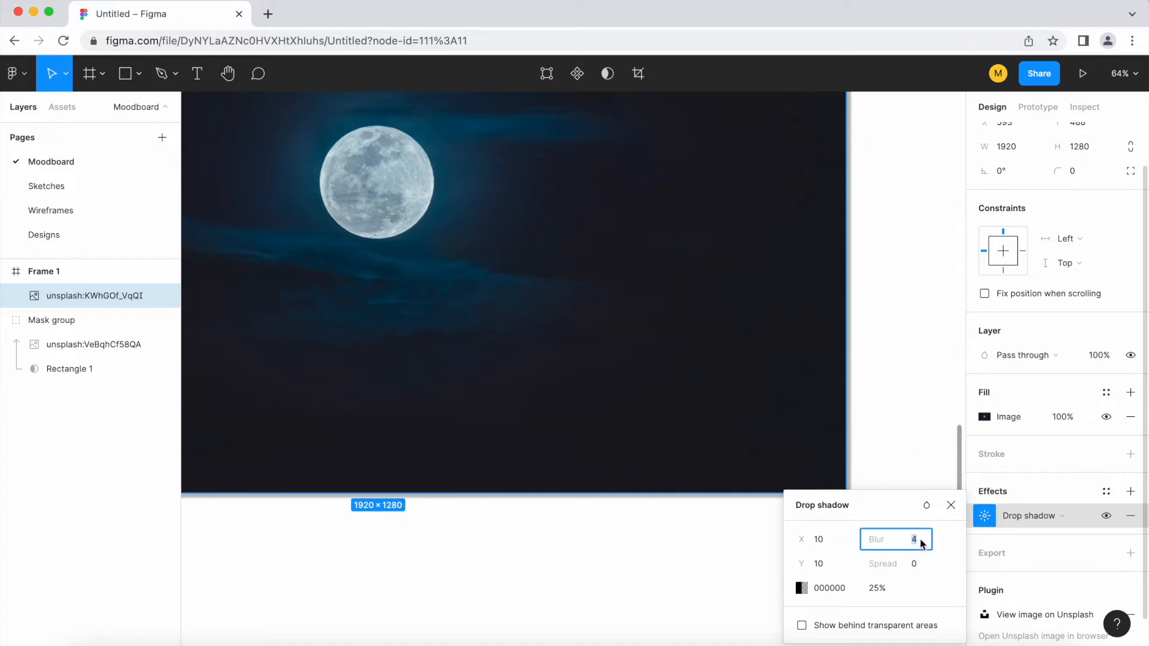
key("Up")
key("Up")
key("Up")
key("Up")
key("Up")
key("Up")
key("Up")
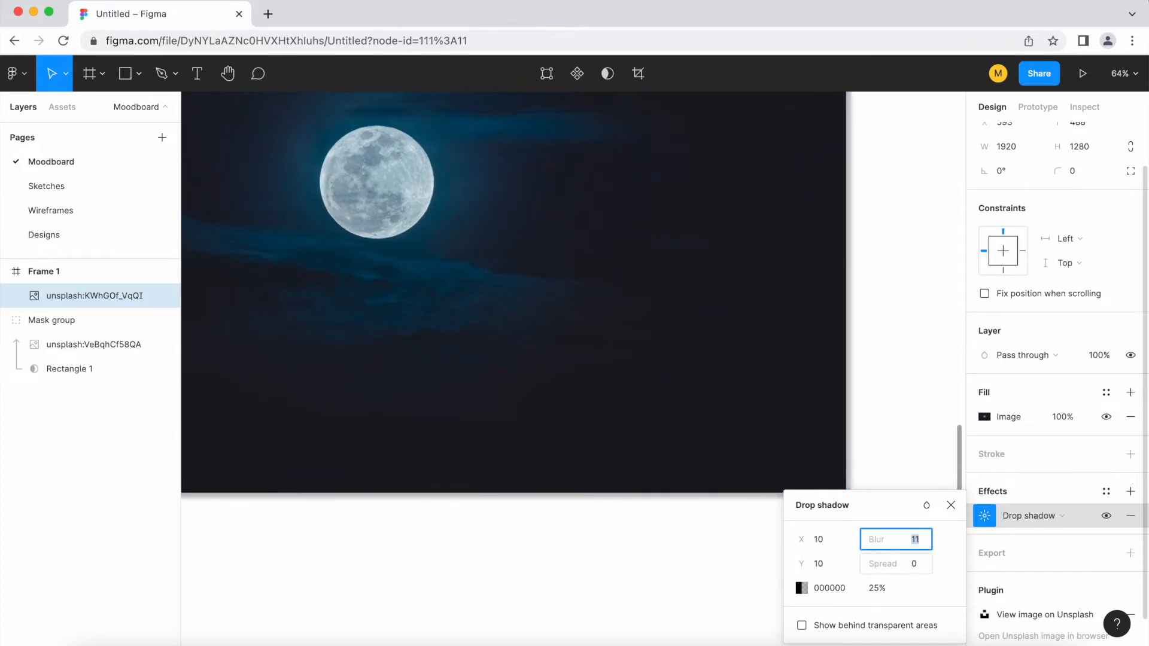
Set the drop shadow's spread to 2.
left_click(924, 569)
key("Up")
key("Up")
key("Up")
key("Up")
key("Up")
key("Up")
key("Up")
key("Up")
key("Up")
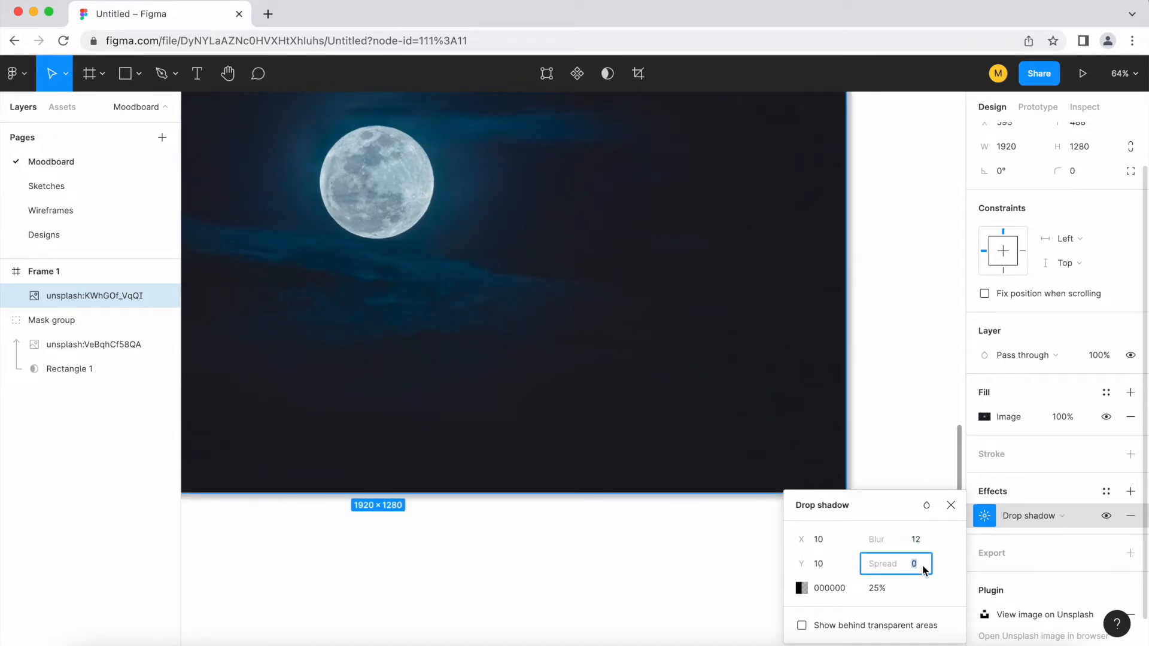
key("Up")
key("Up")
key("Up")
key("Up")
key("Up")
key("Up")
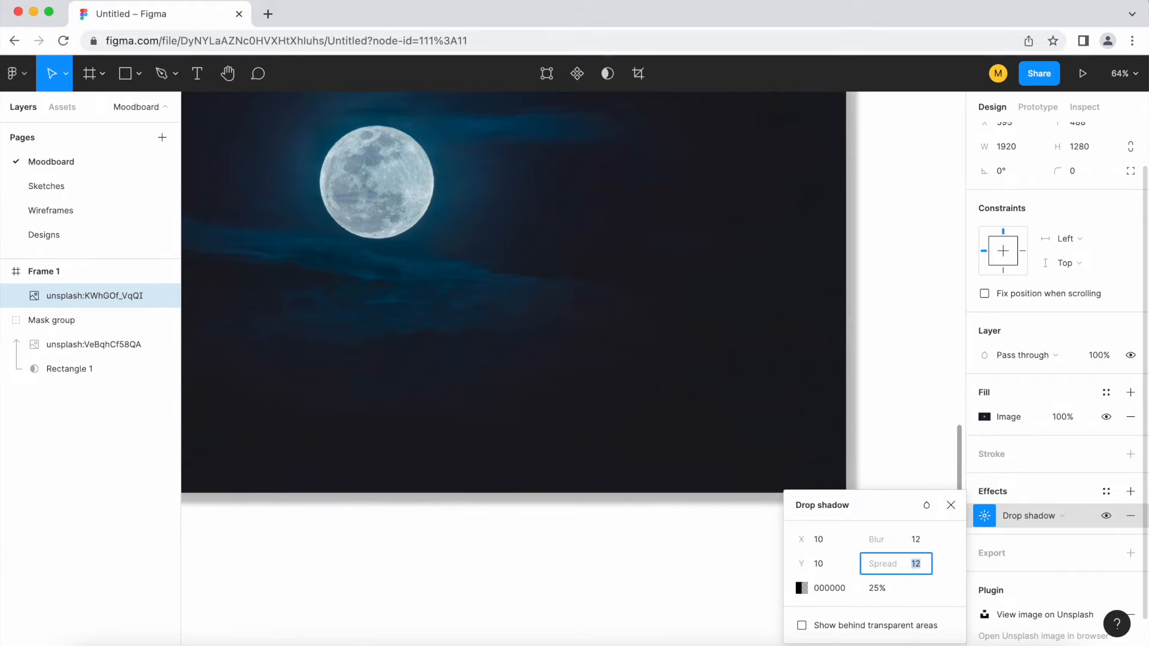
key("Down")
key("Down")
key("Down")
key("Down")
key("Down")
key("Down")
key("Down")
key("Down")
key("Down")
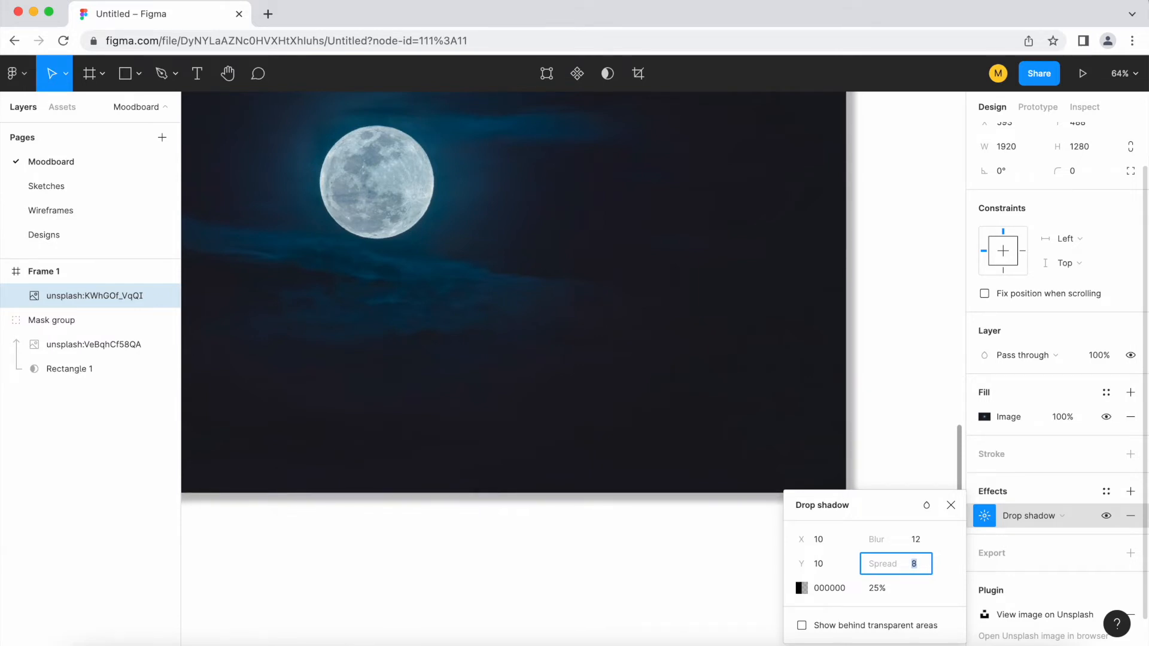
key("Down")
key("Down")
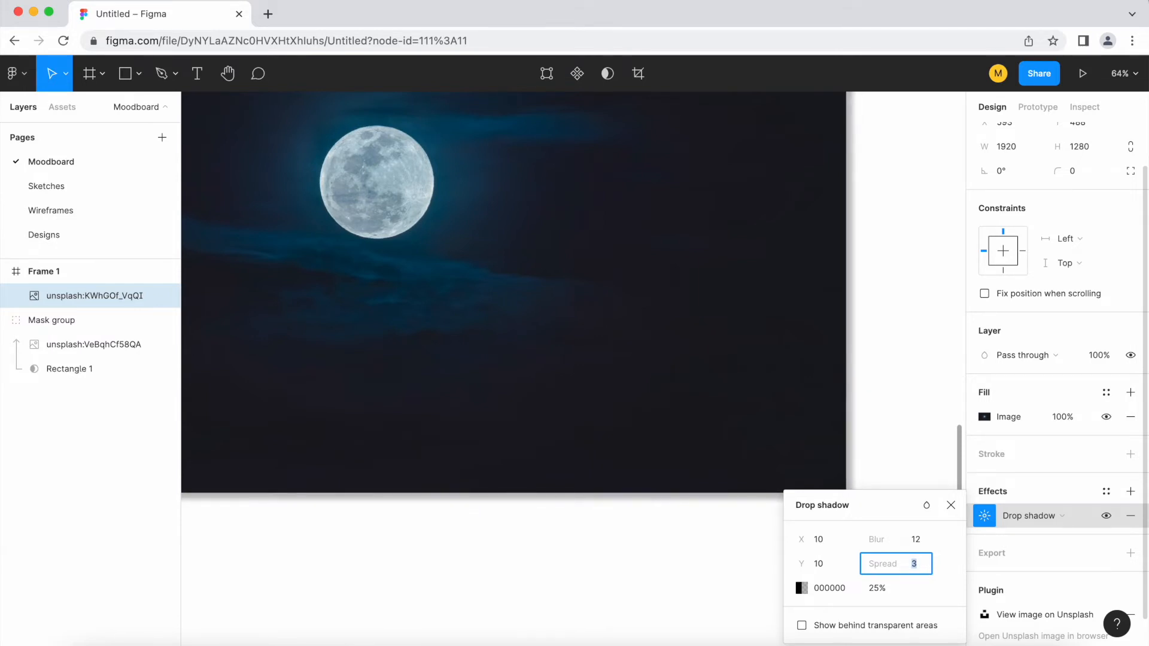
Raise the drop shadow's opacity gradually to 51%.
left_click(877, 588)
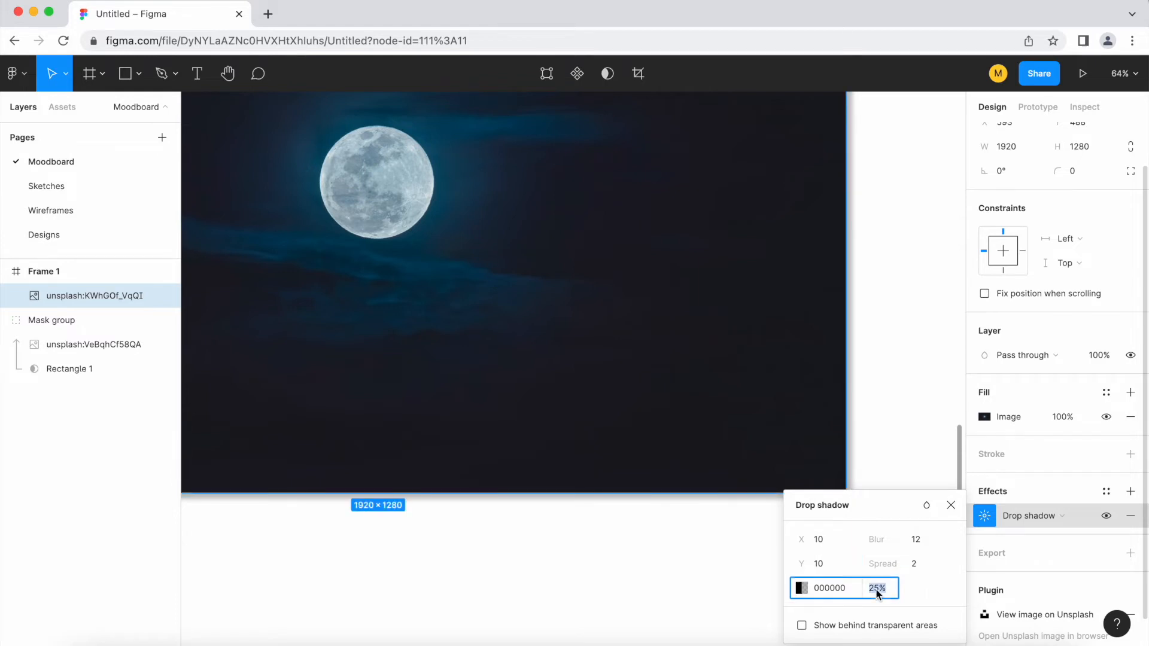
key("Up")
key("Up")
key("Up")
key("Up")
key("Up")
key("Up")
key("Up")
key("Up")
key("Up")
key("Up")
key("Up")
key("Up")
key("Up")
key("Up")
key("Up")
key("Up")
key("Up")
key("Up")
key("Up")
key("Up")
key("Up")
key("Up")
key("Up")
key("Up")
key("Up")
key("Up")
key("Up")
key("Up")
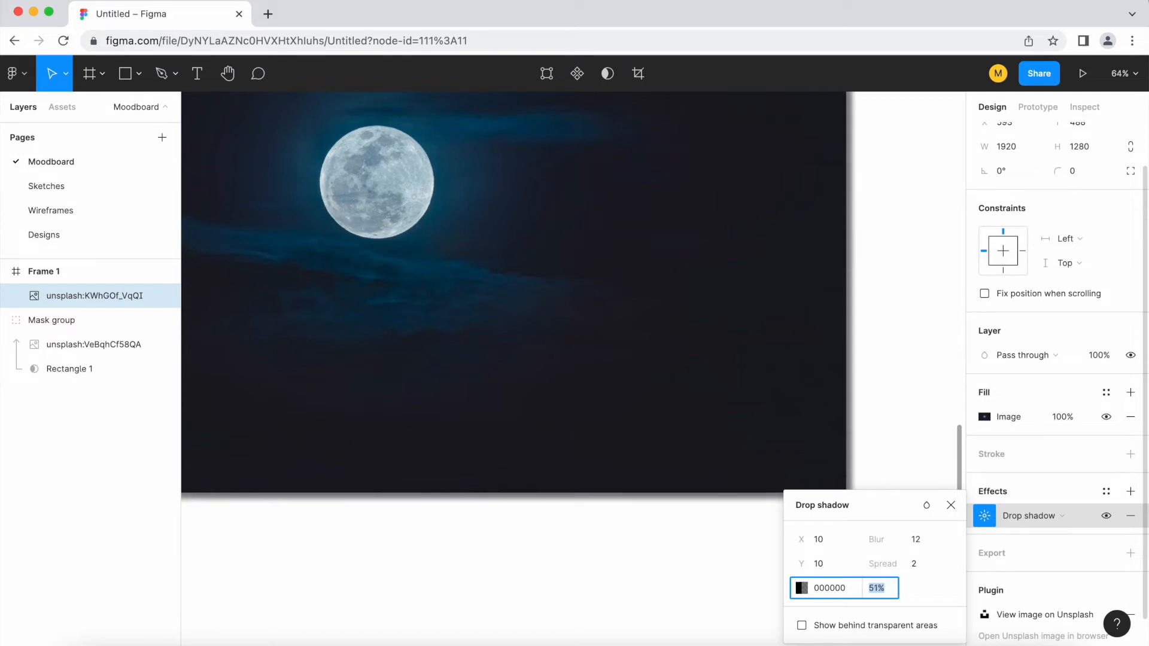
Try the drop shadow at 100% opacity, then set its opacity to 20% and deselect the moon photo.
type("100")
key("Return")
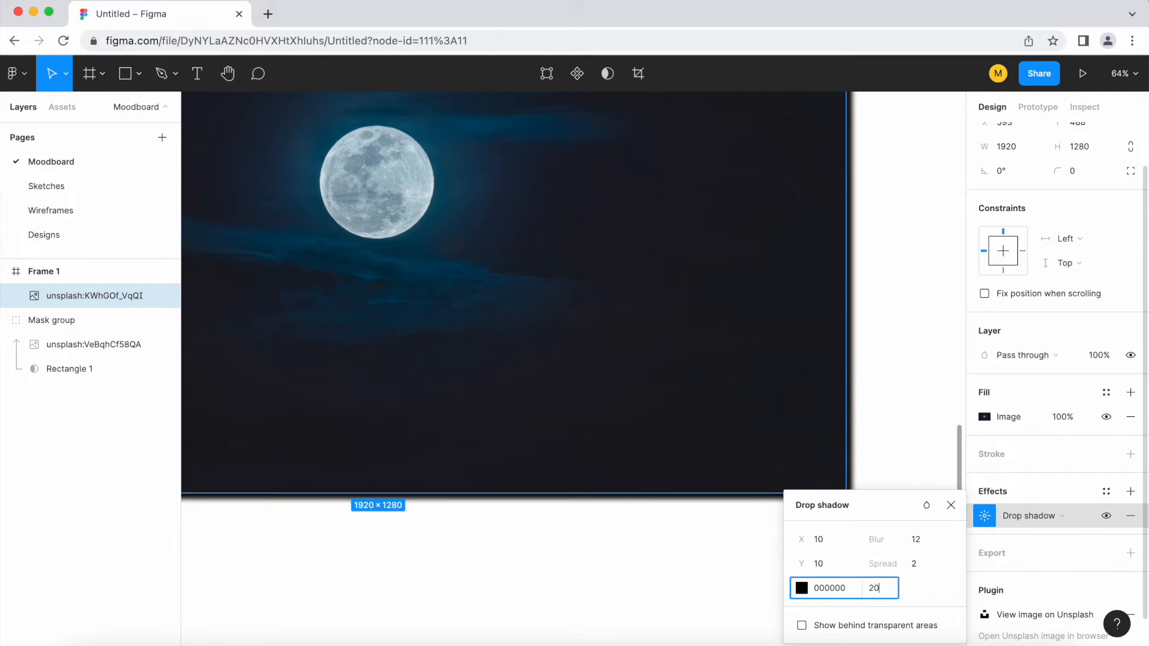
key("Return")
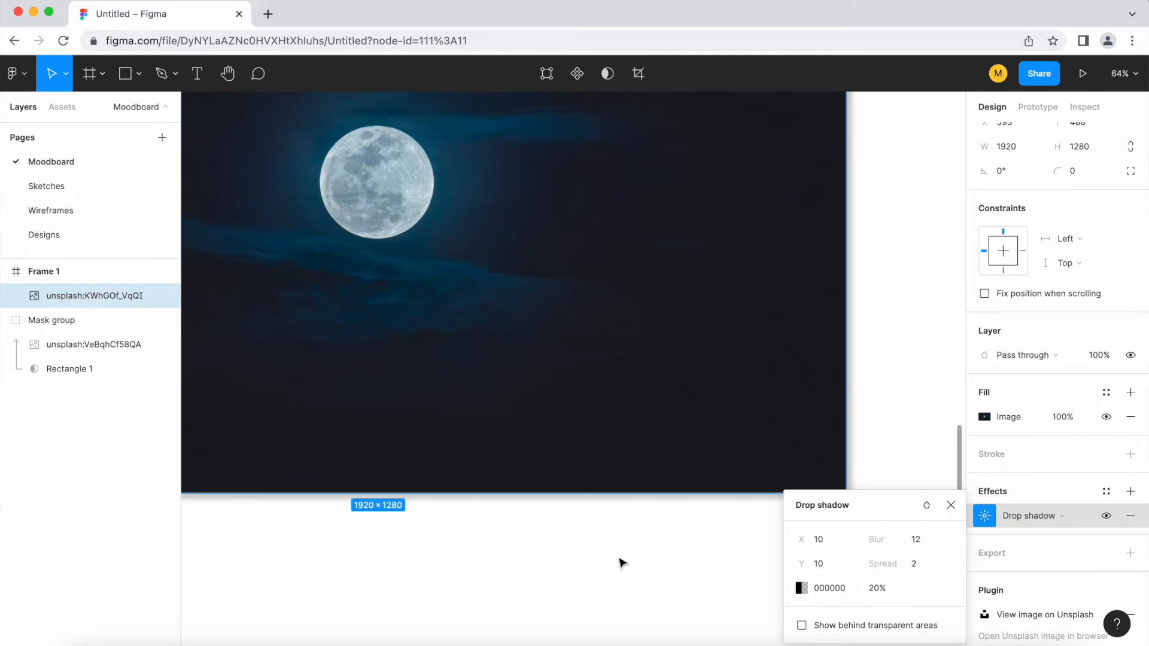
left_click(594, 563)
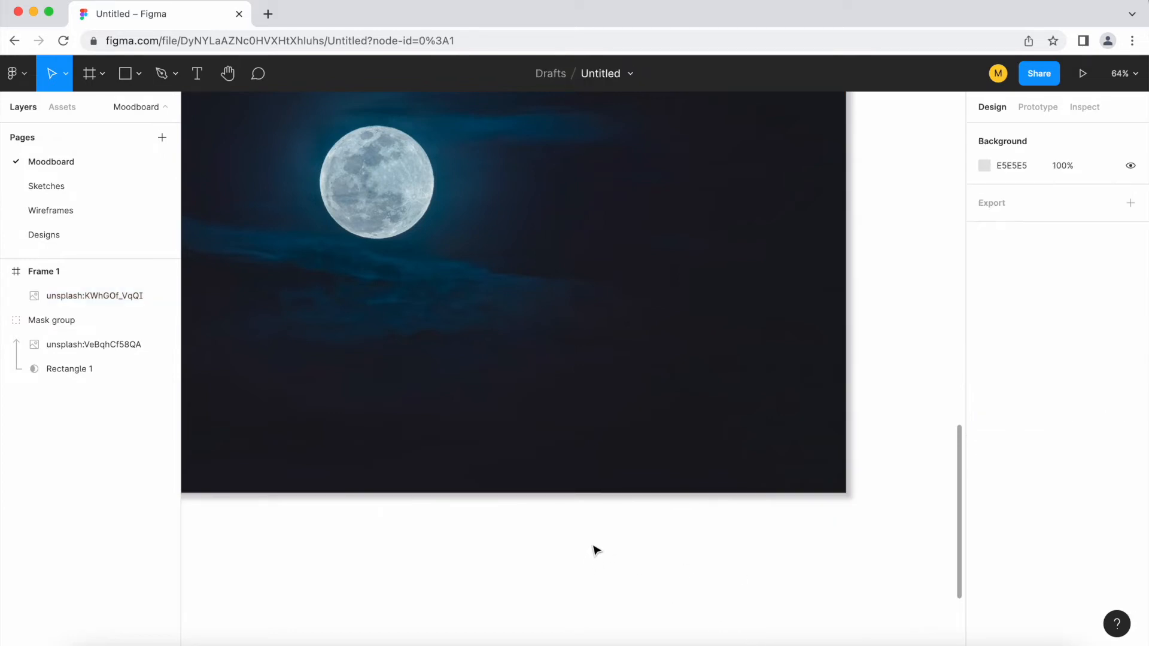
Examine the drop shadow along the moon photo's edges up close and from a distance.
scroll(746, 503, "up", 5)
scroll(746, 502, "down", 6)
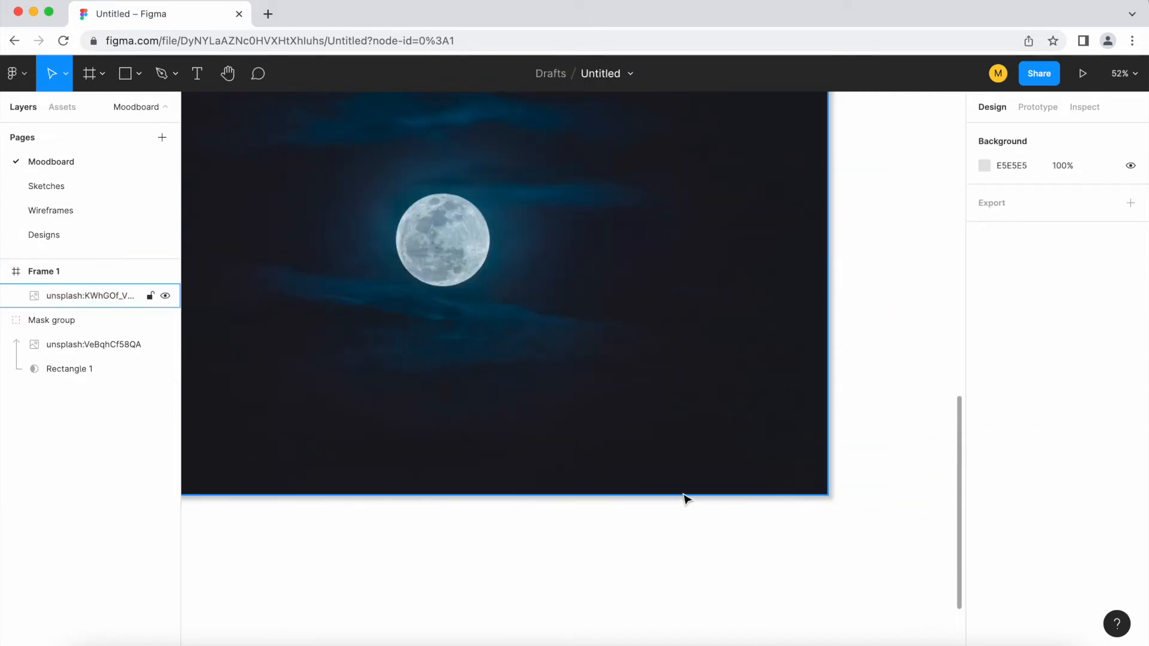
scroll(683, 499, "down", 2)
scroll(686, 498, "down", 2)
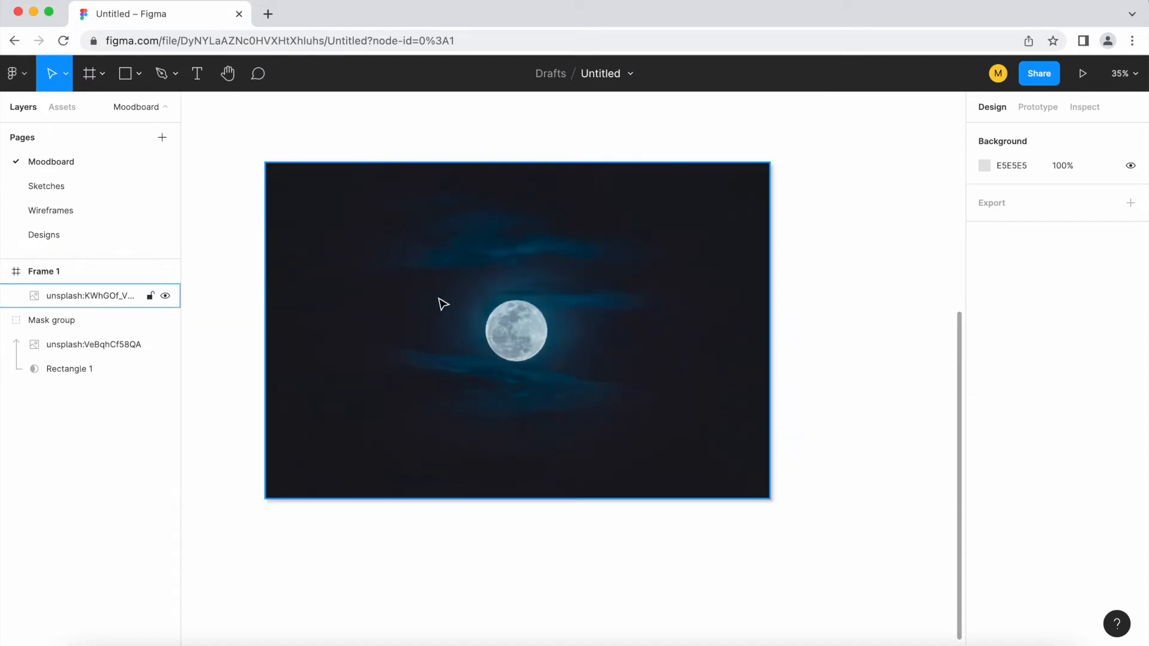
scroll(713, 507, "up", 10)
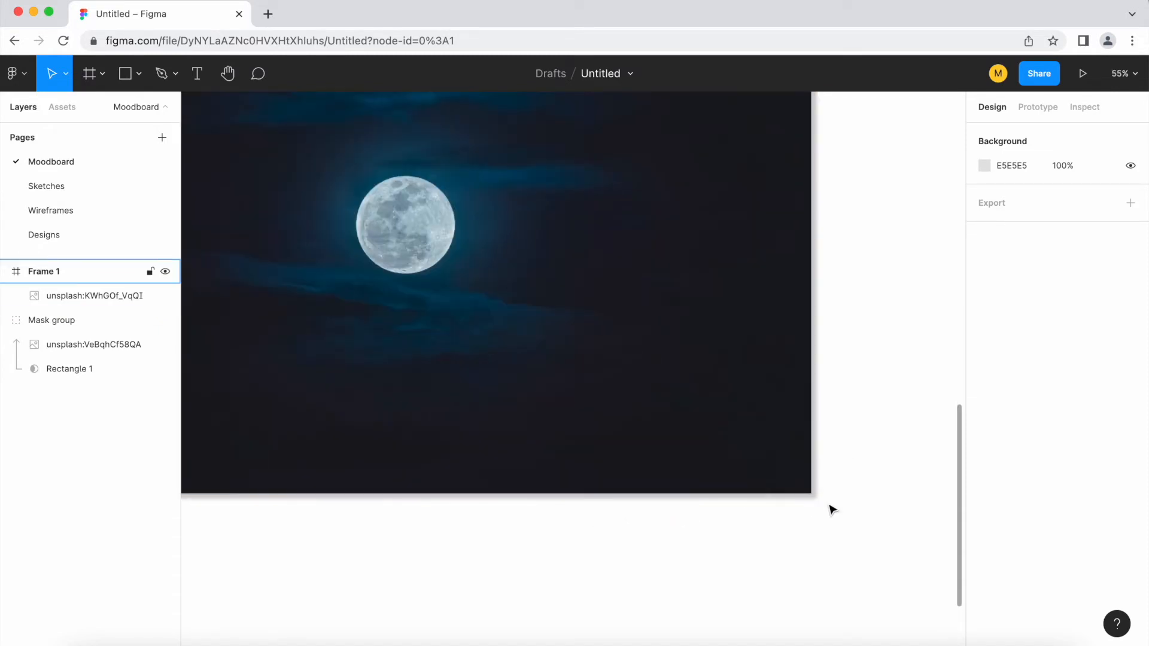
scroll(819, 501, "down", 10)
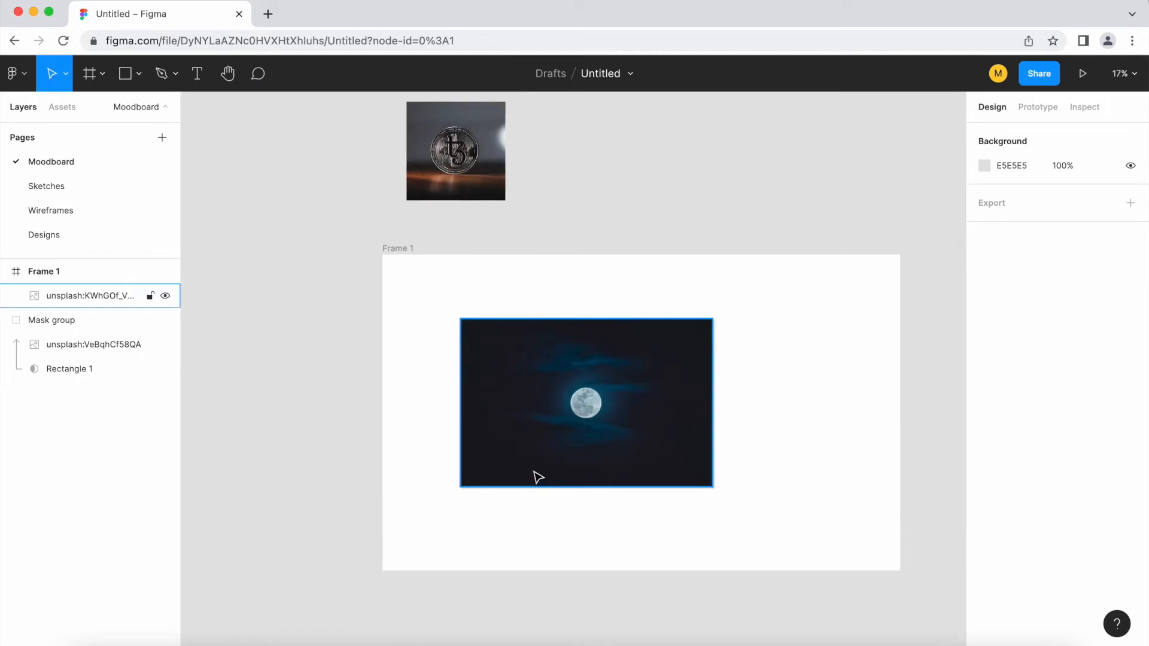
left_click(618, 373)
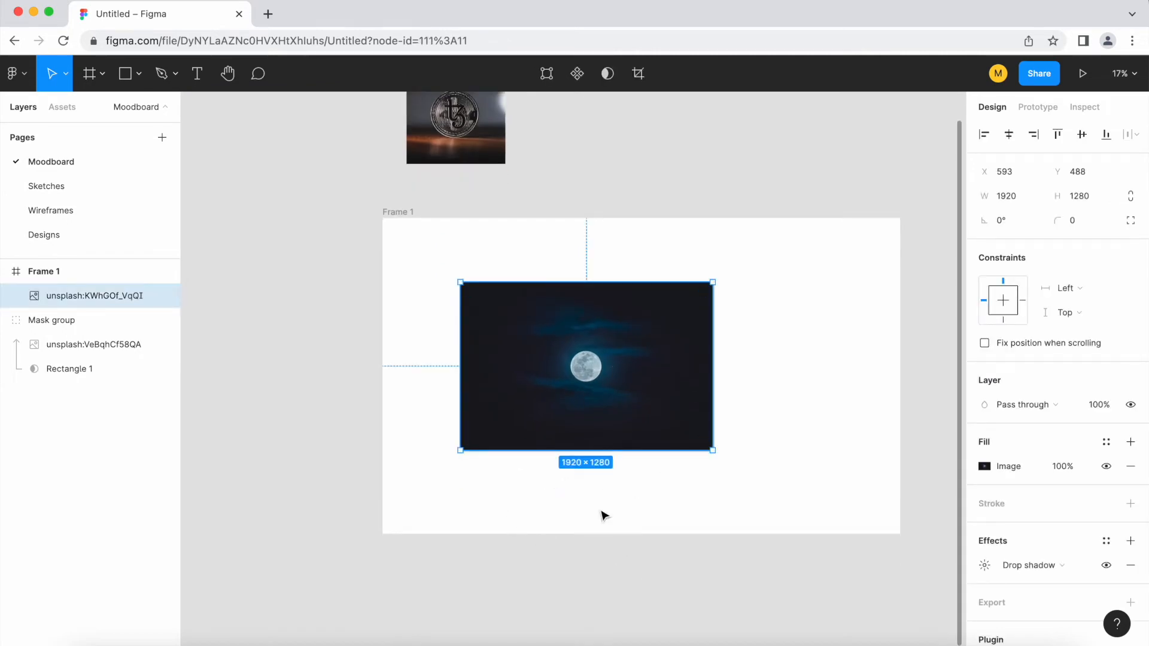
Extend the bottom edge of Frame 1 far downward to make room below the moon photo.
left_click(397, 210)
scroll(585, 301, "down", 5)
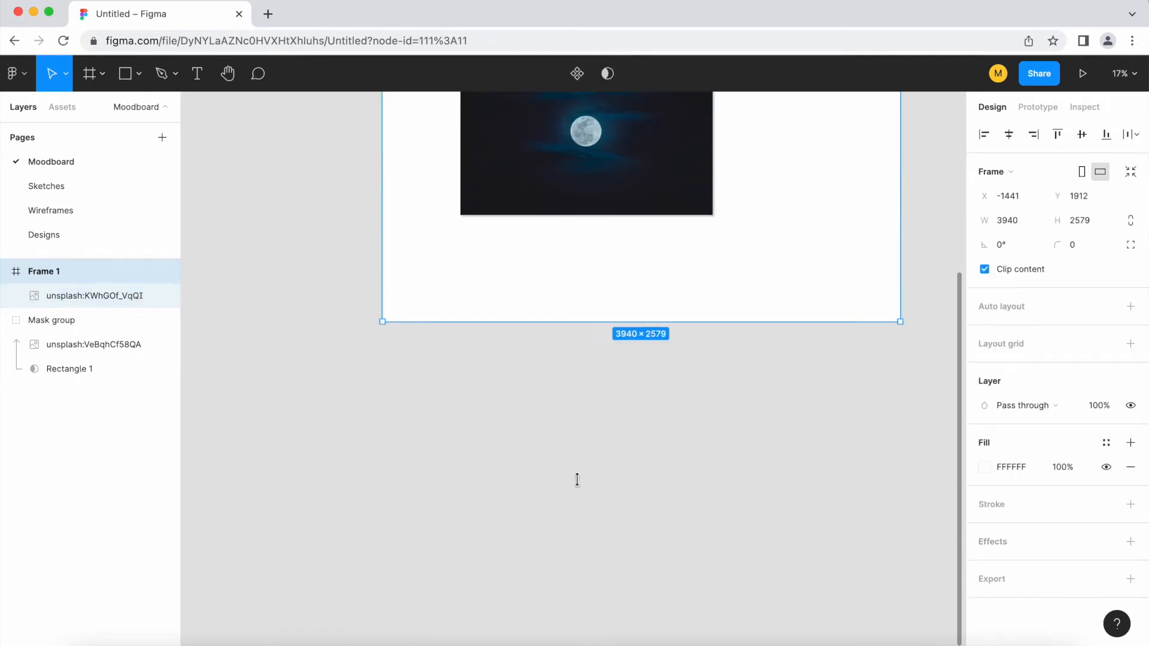
left_click_drag(584, 299, 579, 645)
left_click(585, 311)
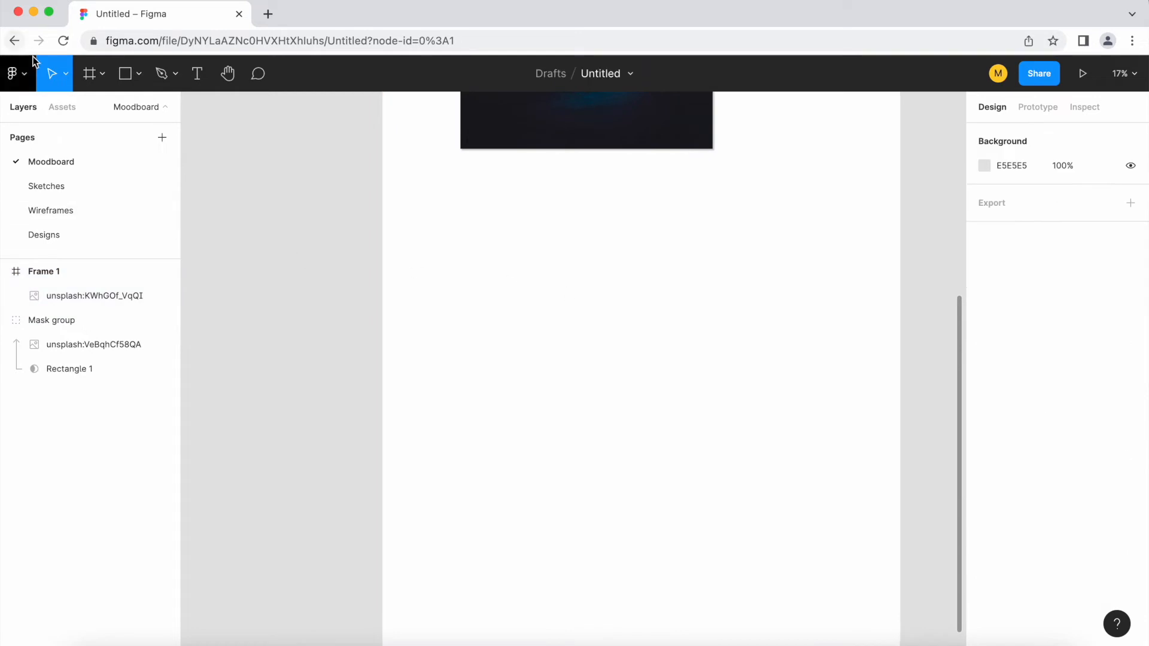
Use the Unsplash plugin to insert the portrait surrounded by white petals below the moon photo, then close the plugin.
left_click(24, 71)
mouse_move(94, 313)
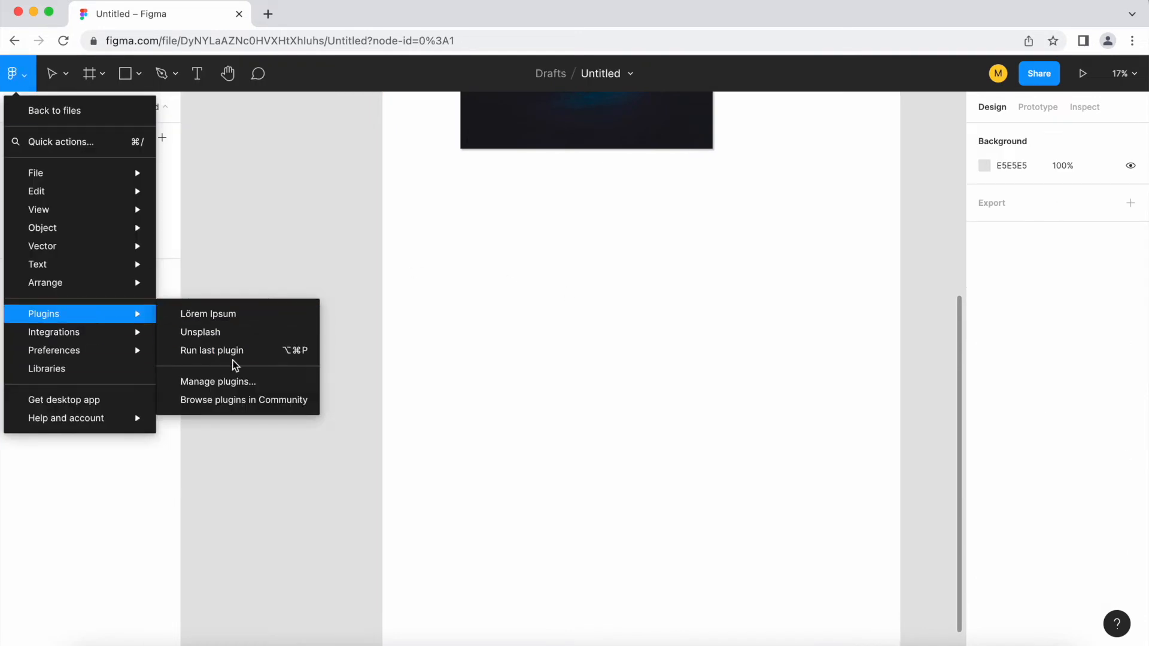
left_click(228, 332)
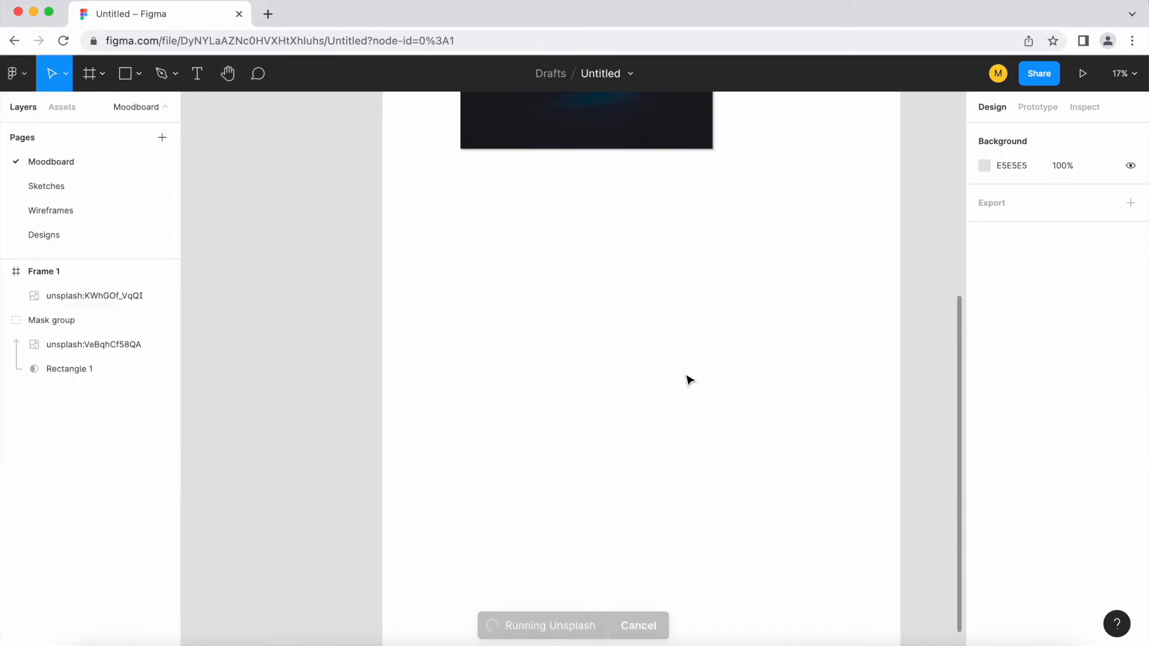
left_click_drag(706, 386, 505, 400)
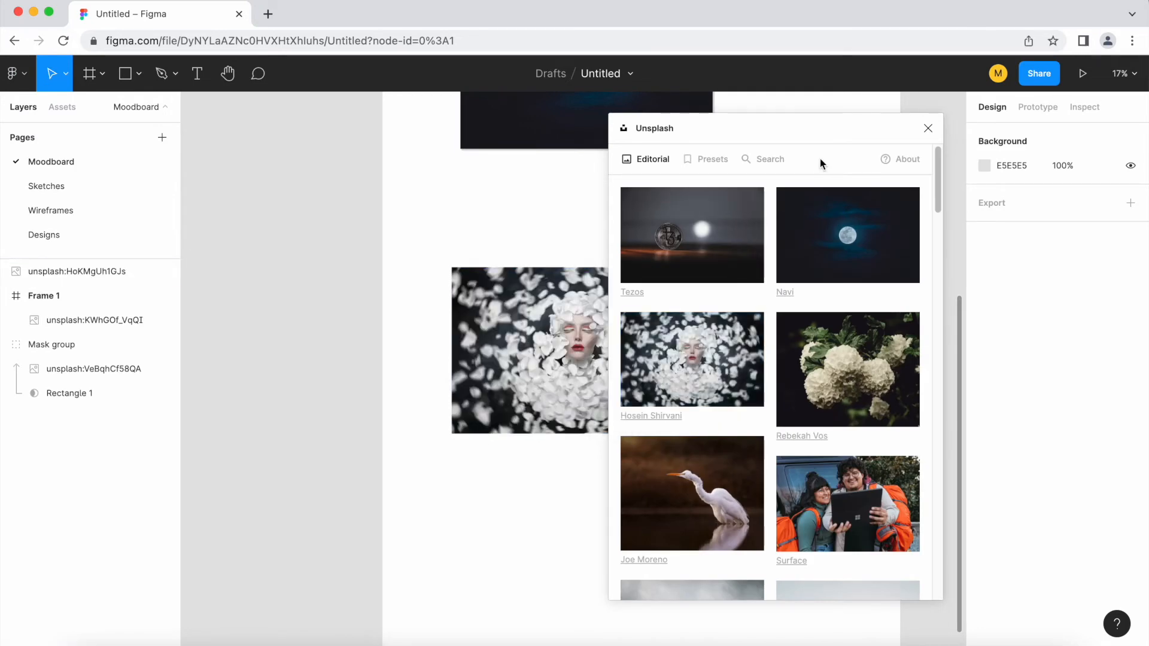
left_click(927, 129)
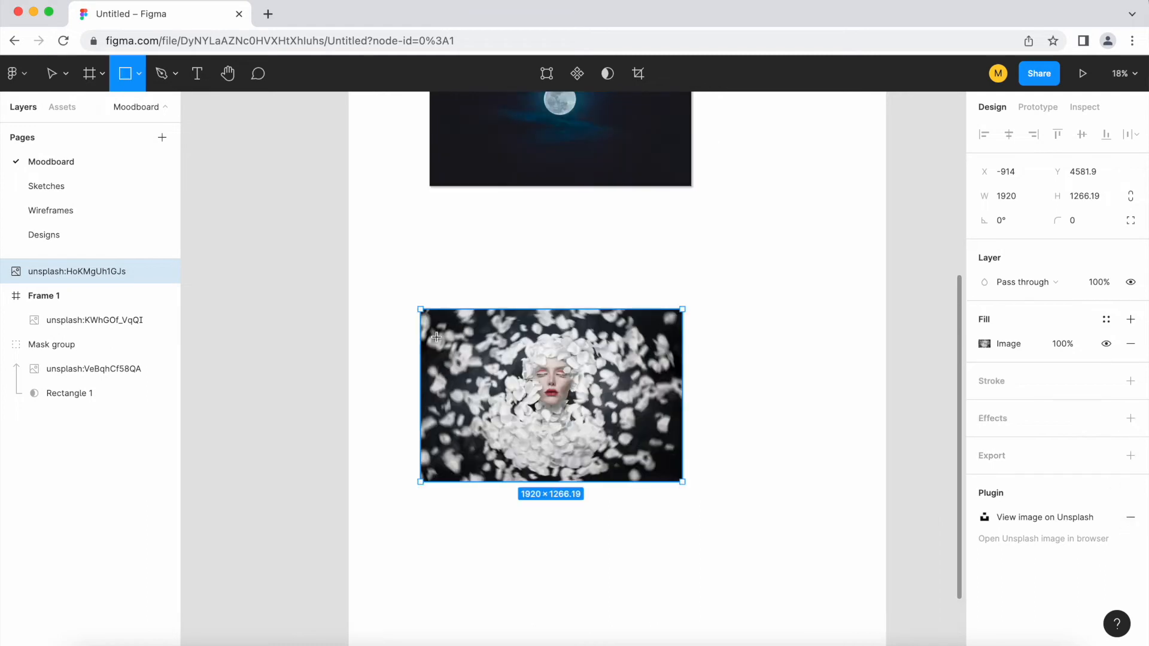
Draw a rectangle about 1908 × 793 across the middle of the petal portrait.
left_click_drag(421, 323, 680, 432)
left_click_drag(574, 389, 572, 406)
scroll(565, 402, "up", 3)
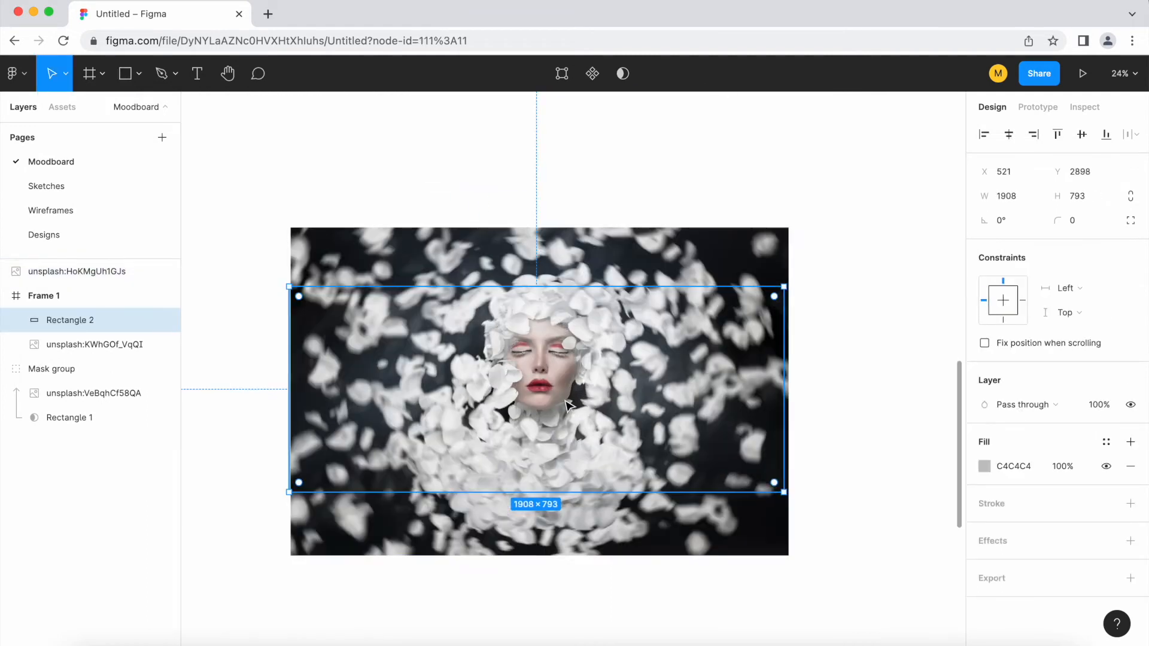
Set the new rectangle's fill to FFC2C2 and move its layer out of Frame 1, above the petal portrait.
left_click(988, 466)
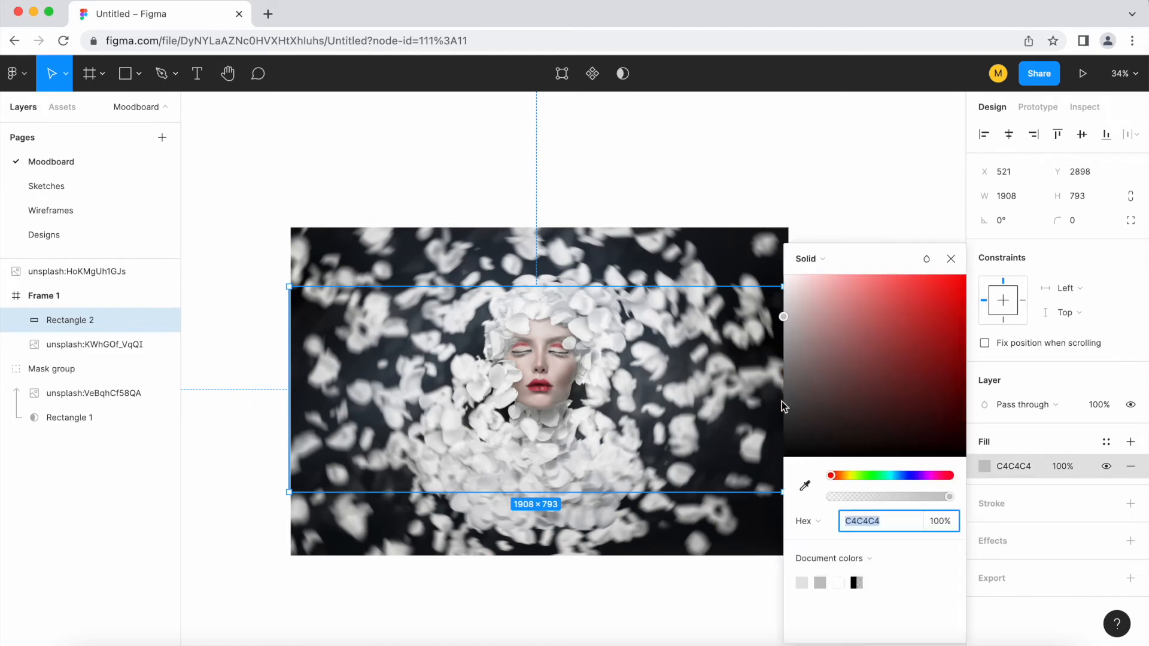
left_click_drag(828, 308, 827, 274)
left_click_drag(95, 320, 104, 276)
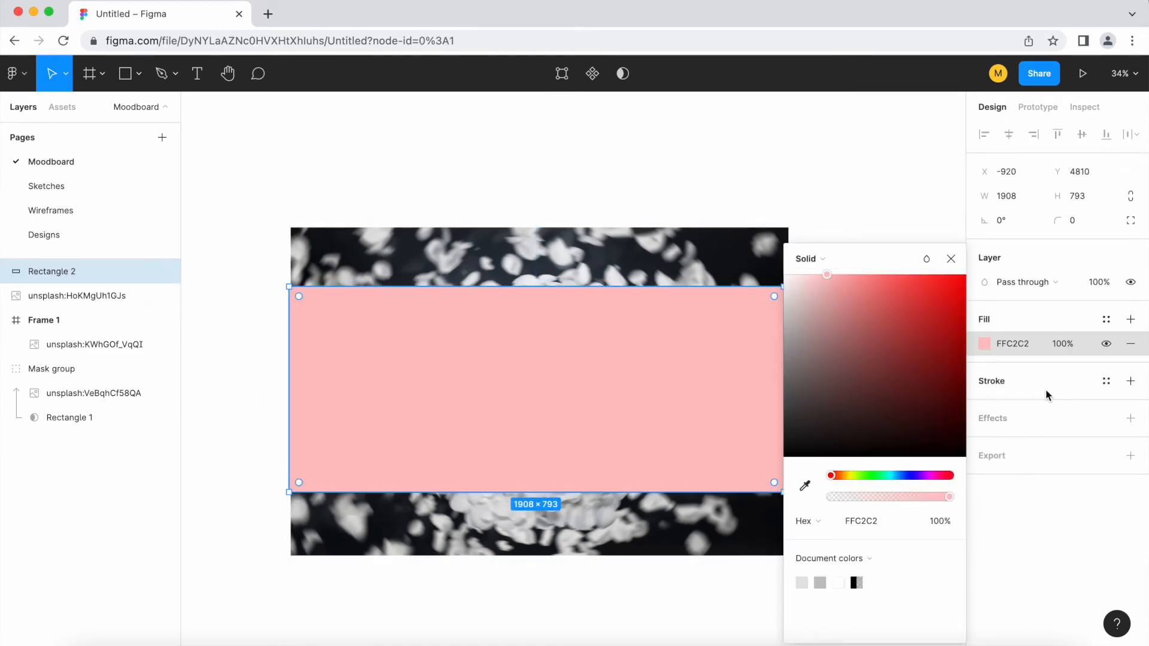
Give the pink rectangle a background blur of 31 and reduce its fill opacity to 10%.
left_click(1130, 419)
left_click(1013, 446)
left_click(1033, 475)
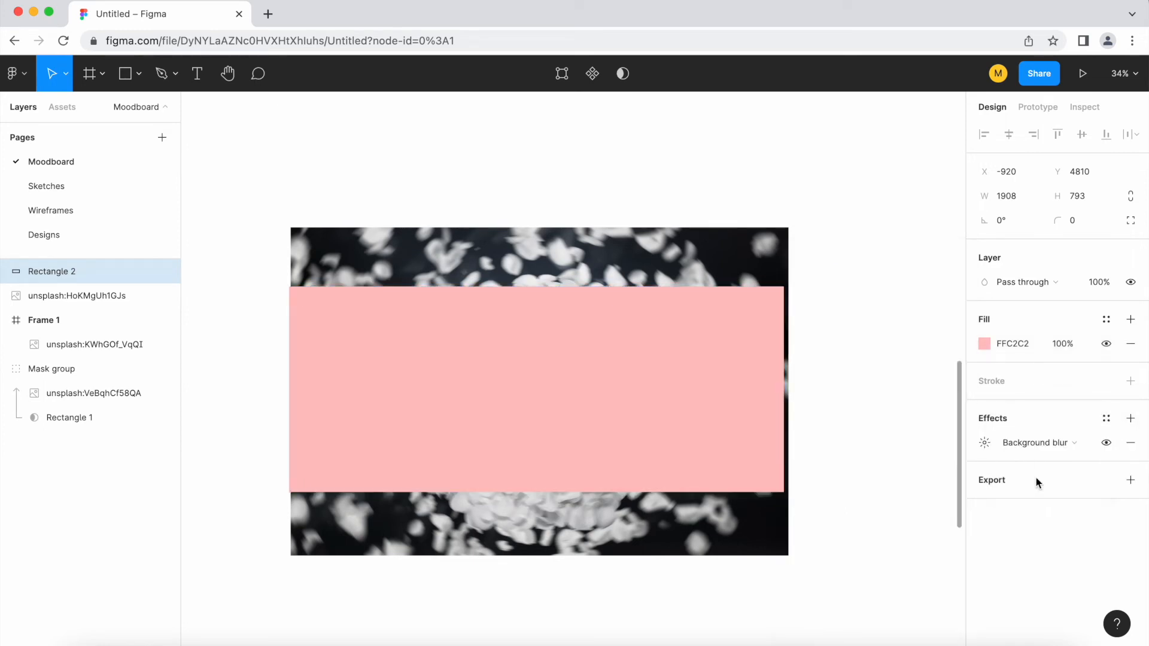
left_click(981, 443)
key("Up")
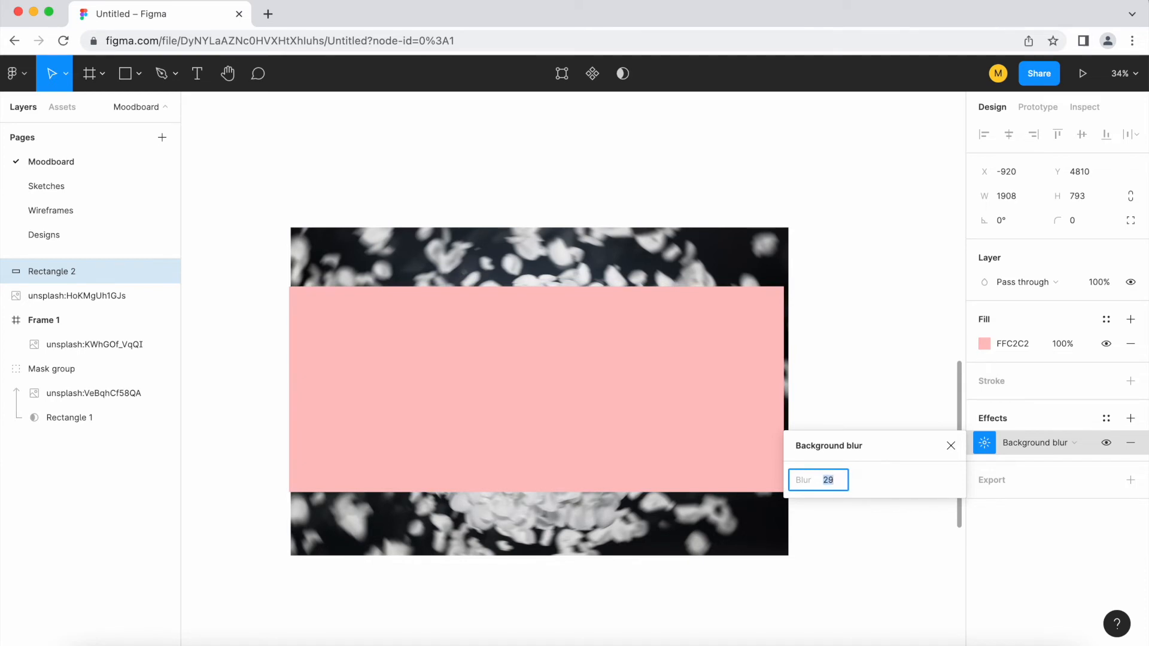
left_click(591, 430)
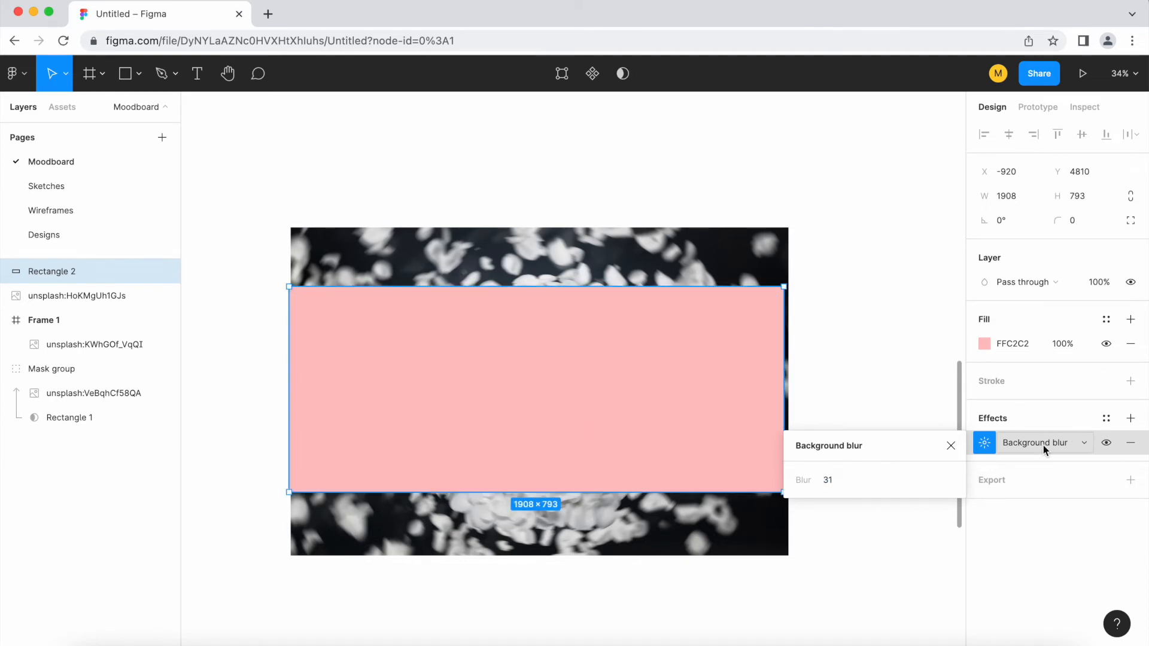
type("10")
key("Return")
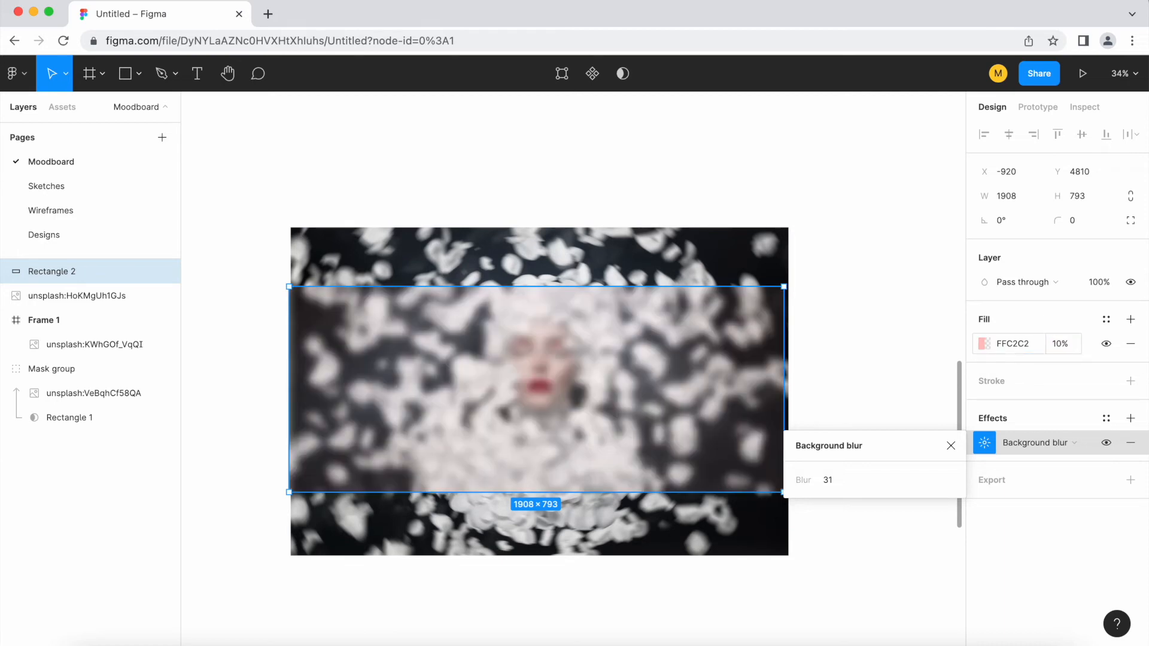
Align and resize the blur rectangle to cover the whole petal portrait, 1920 × 1266 at X -914, Y 4582.
left_click_drag(671, 356, 639, 371)
scroll(569, 374, "up", 2)
left_click_drag(556, 264, 561, 192)
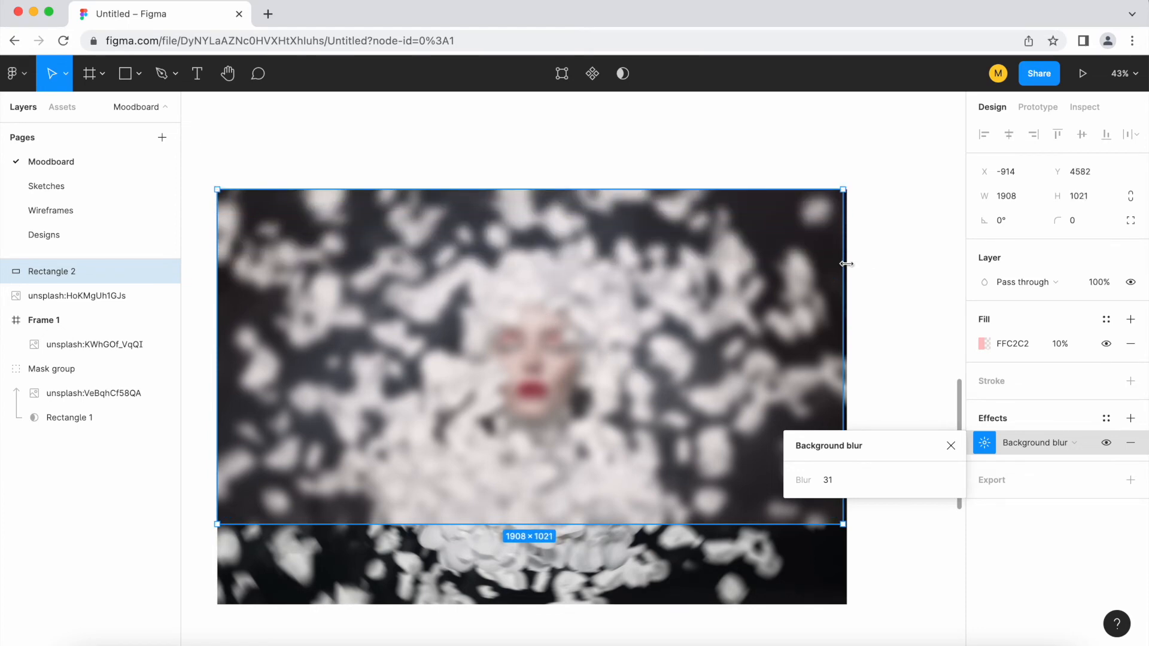
left_click_drag(847, 267, 842, 272)
left_click_drag(514, 526, 509, 600)
scroll(569, 463, "down", 1)
scroll(730, 425, "down", 1)
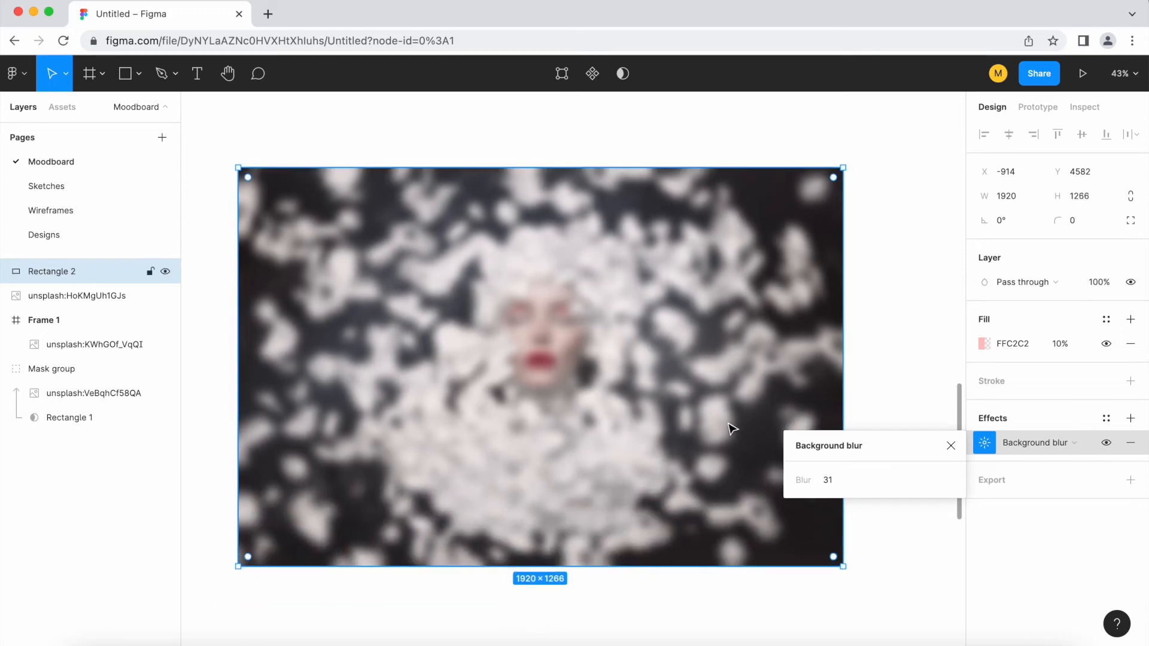
Try a background blur of 50 on the rectangle, then set the blur to 10.
scroll(727, 423, "left", 1)
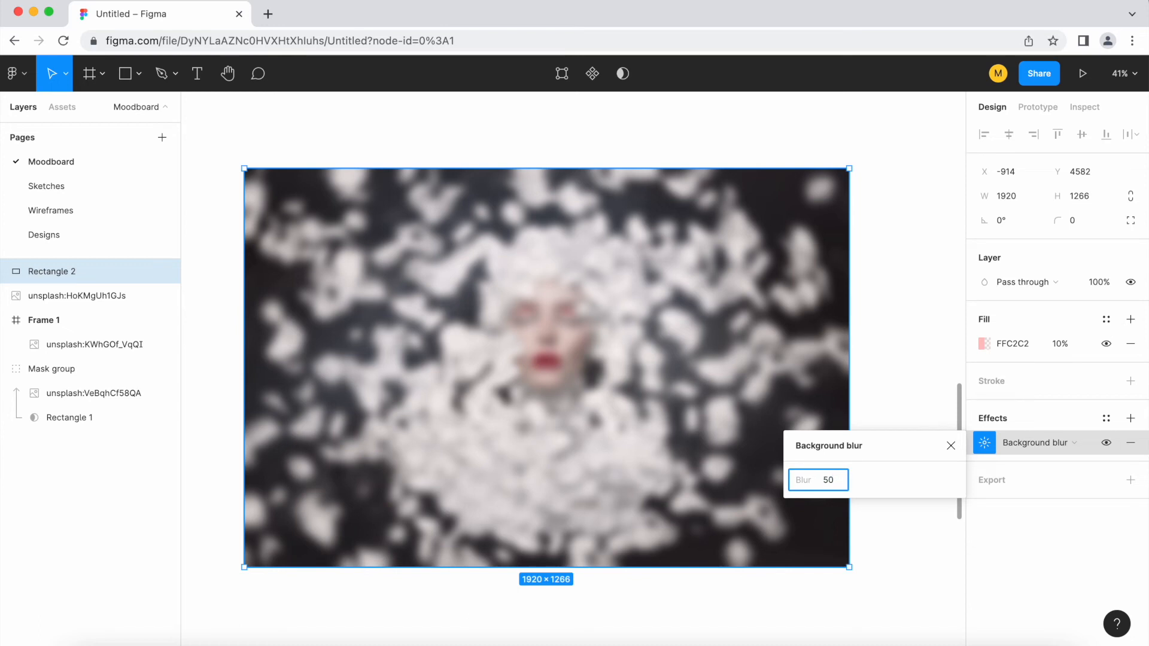
key("Return")
left_click(836, 482)
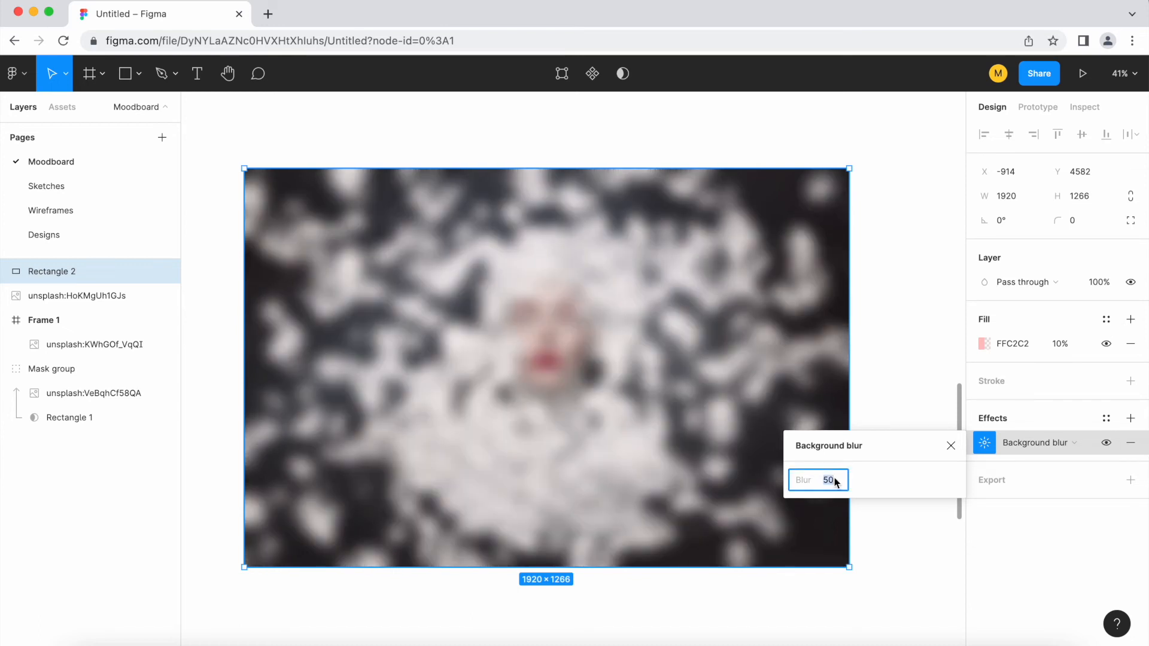
type("10")
key("Return")
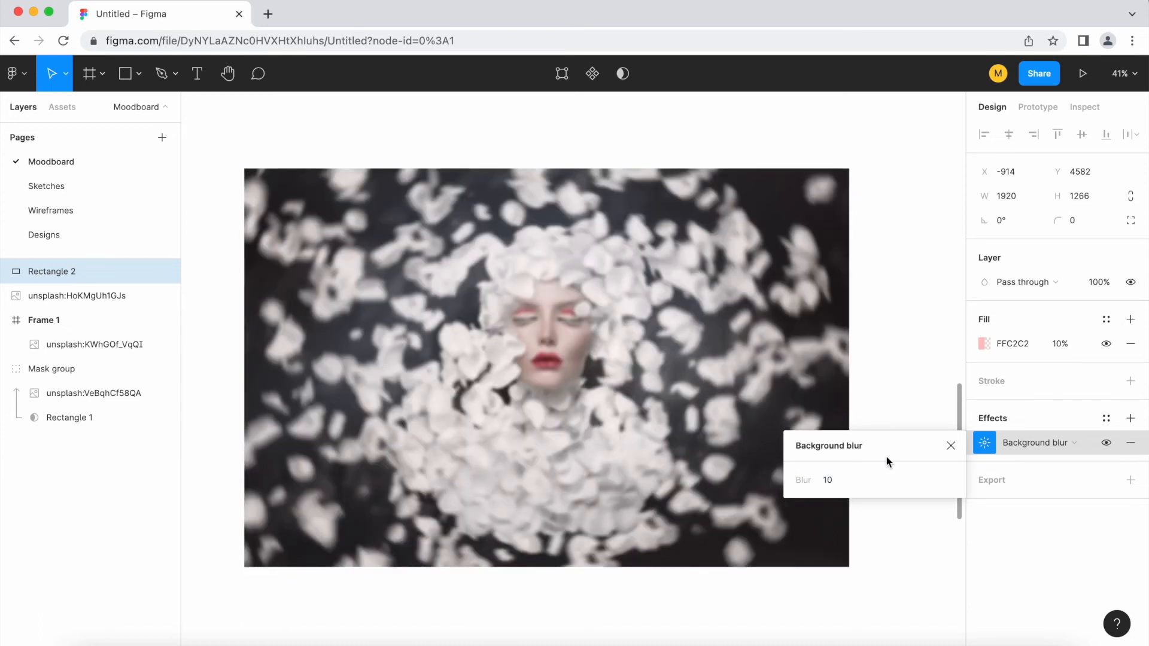
Change the blur rectangle's fill colour to green 00FF66 at 10% opacity.
left_click(985, 345)
left_click_drag(905, 330, 937, 349)
mouse_move(869, 477)
left_mouse_down()
mouse_move(950, 478)
mouse_move(879, 478)
left_mouse_up()
left_click_drag(917, 372, 966, 274)
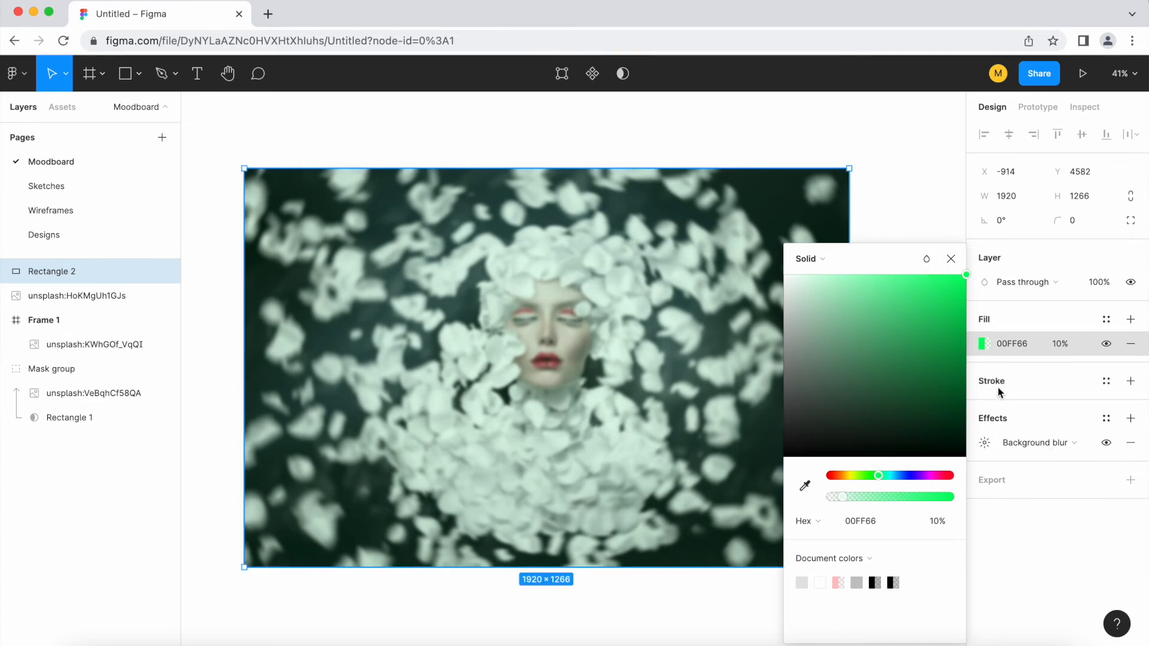
left_click(951, 260)
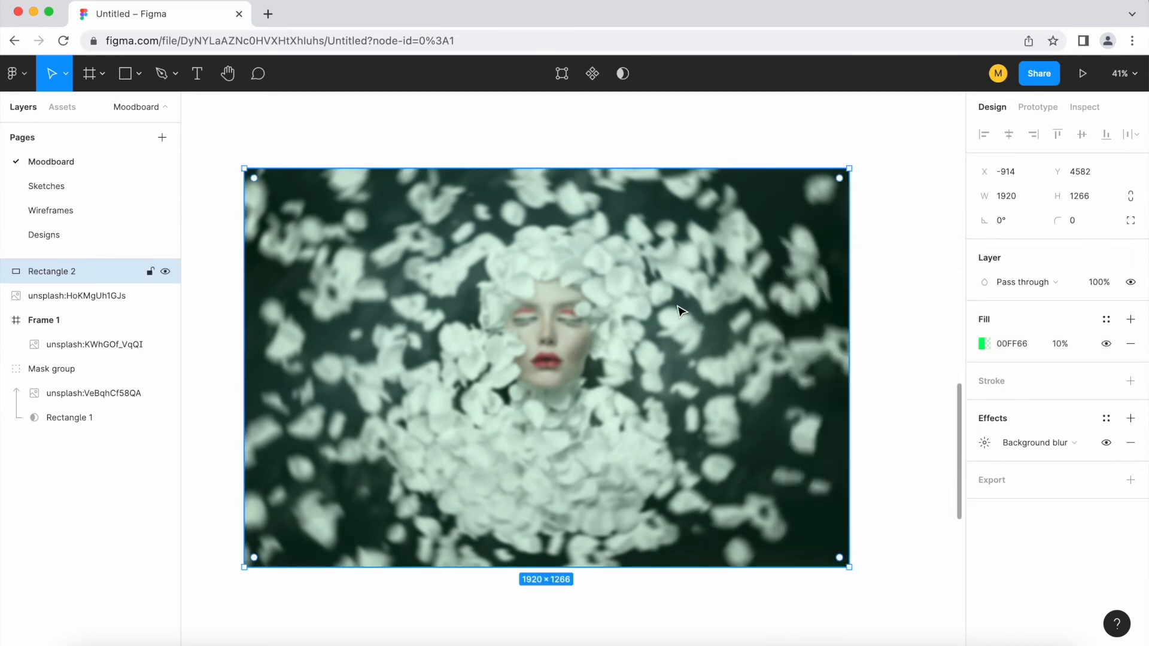
scroll(649, 329, "down", 2)
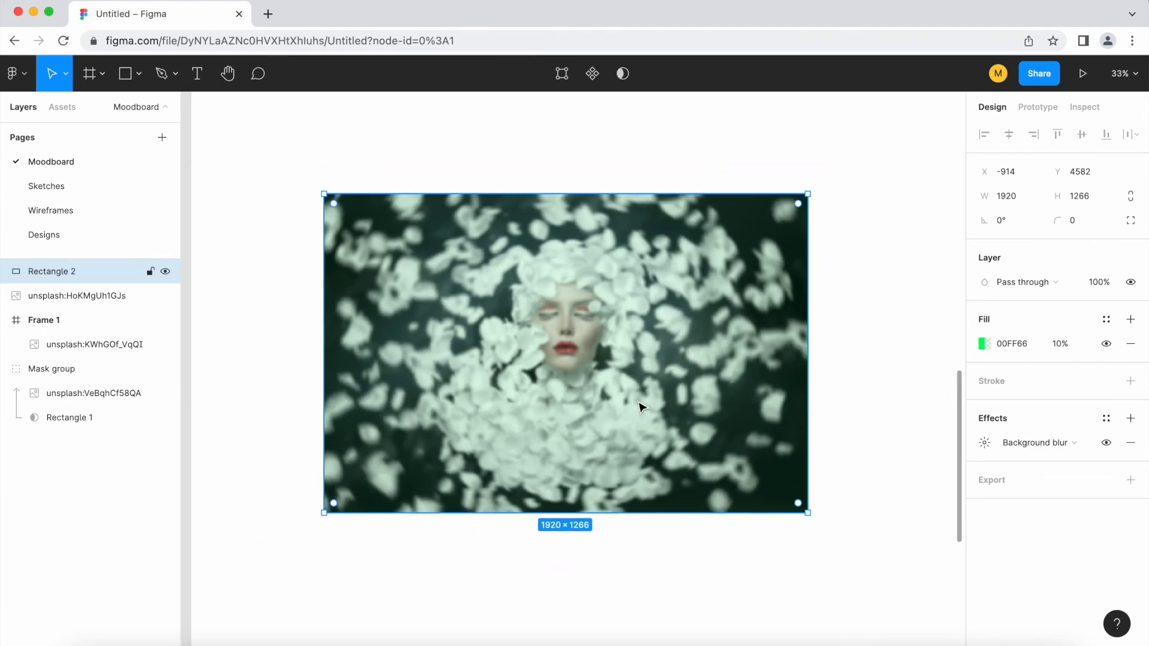
Set the background blur of the green-tinted rectangle over the petal portrait to 20.
left_click(984, 443)
type("20")
key("Return")
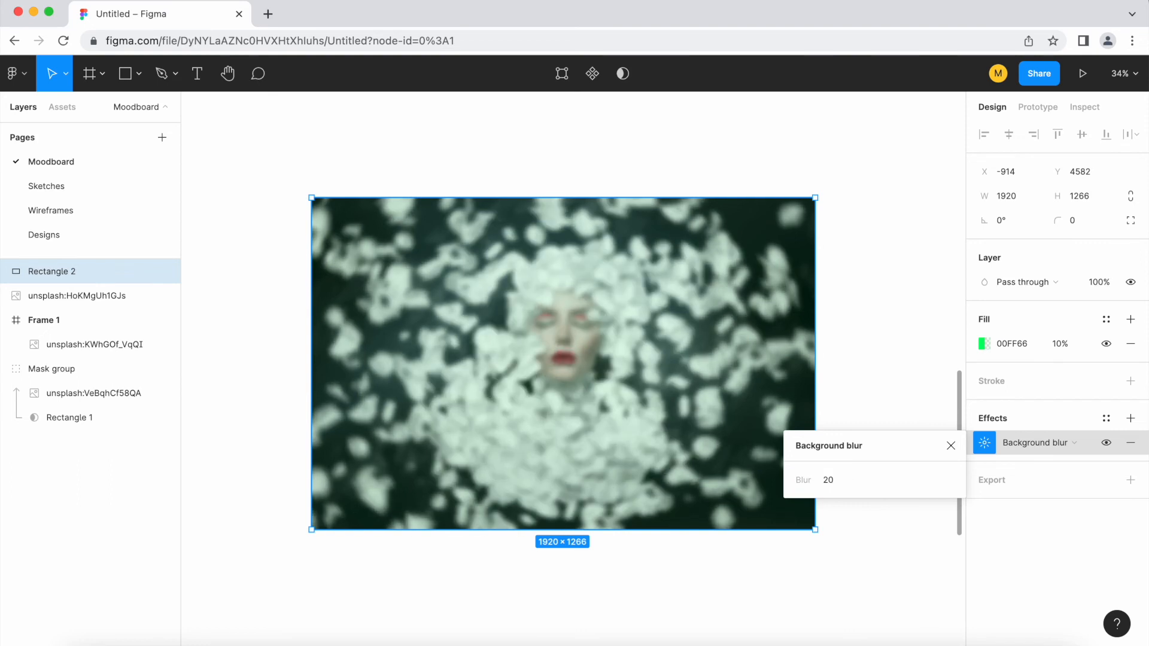
left_click(893, 299)
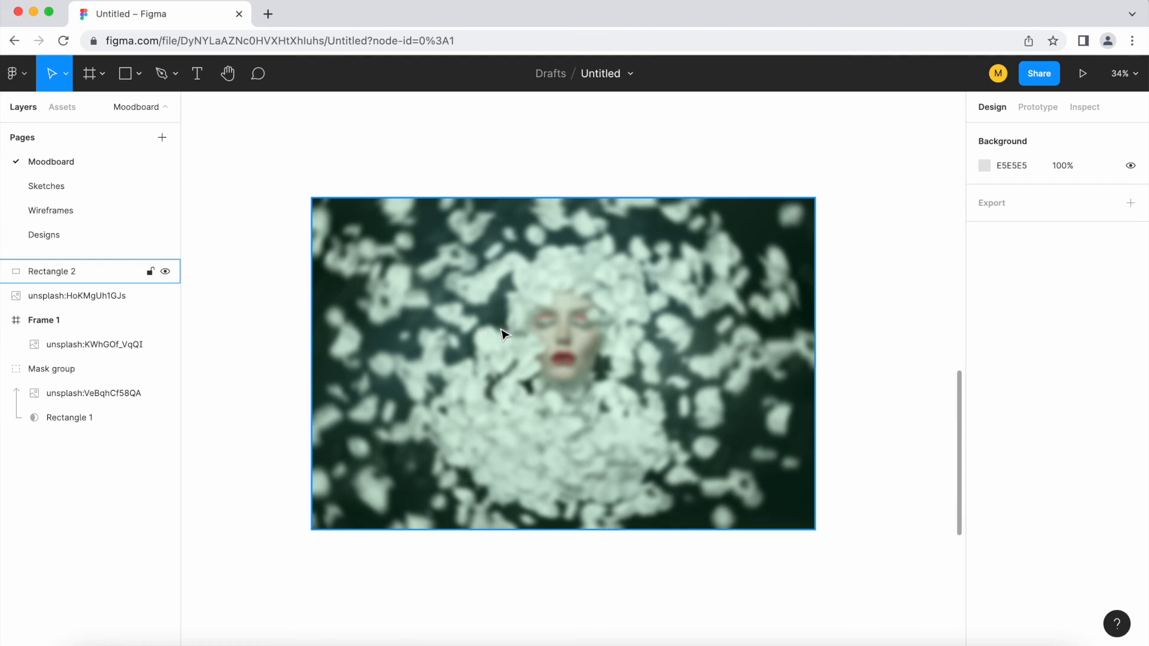
Duplicate the moon photo inside Frame 1 and place the copy below the blurred petal portrait at X 499, Y 4266.
scroll(882, 308, "down", 1)
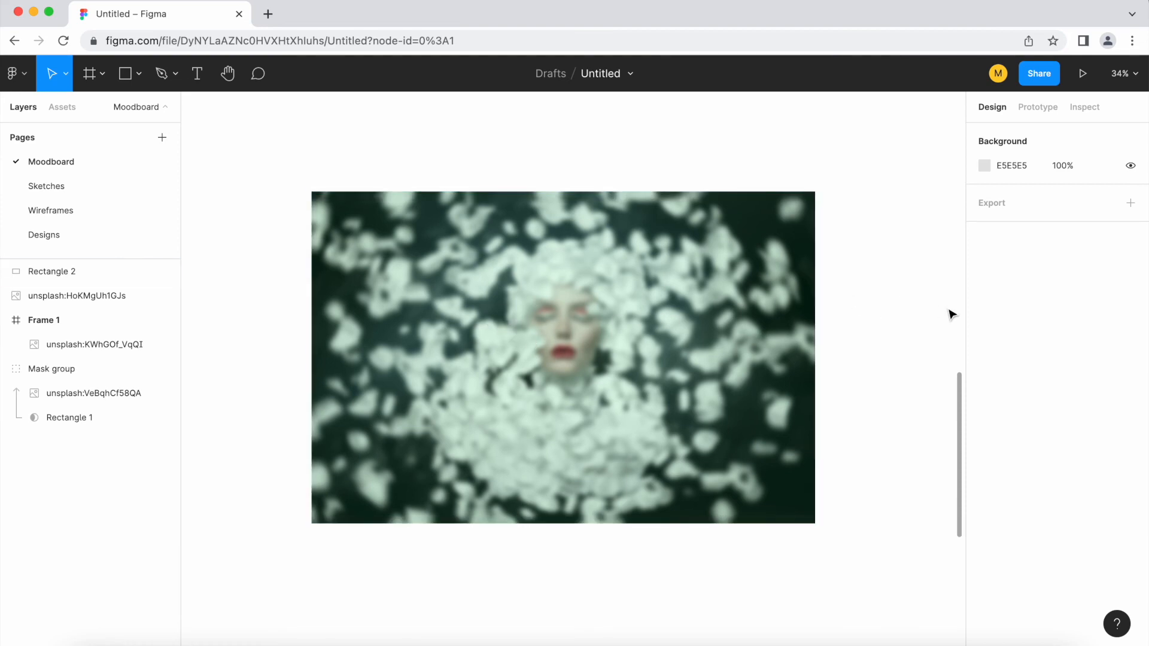
scroll(843, 323, "down", 5)
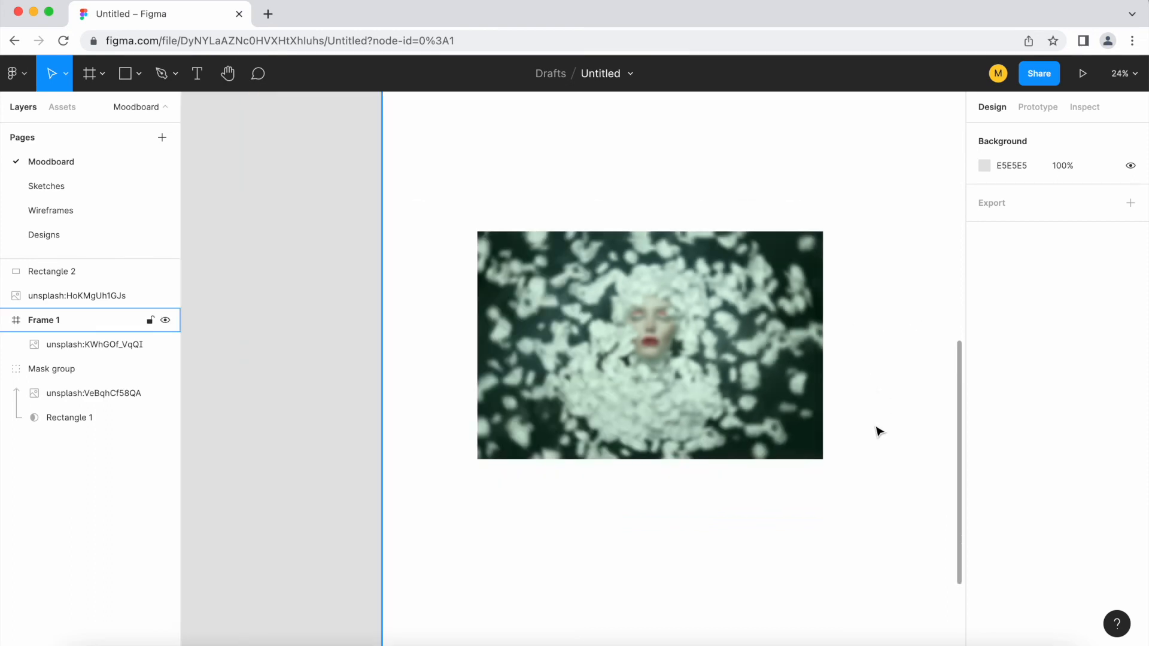
left_click_drag(833, 482, 713, 505)
scroll(484, 472, "down", 3)
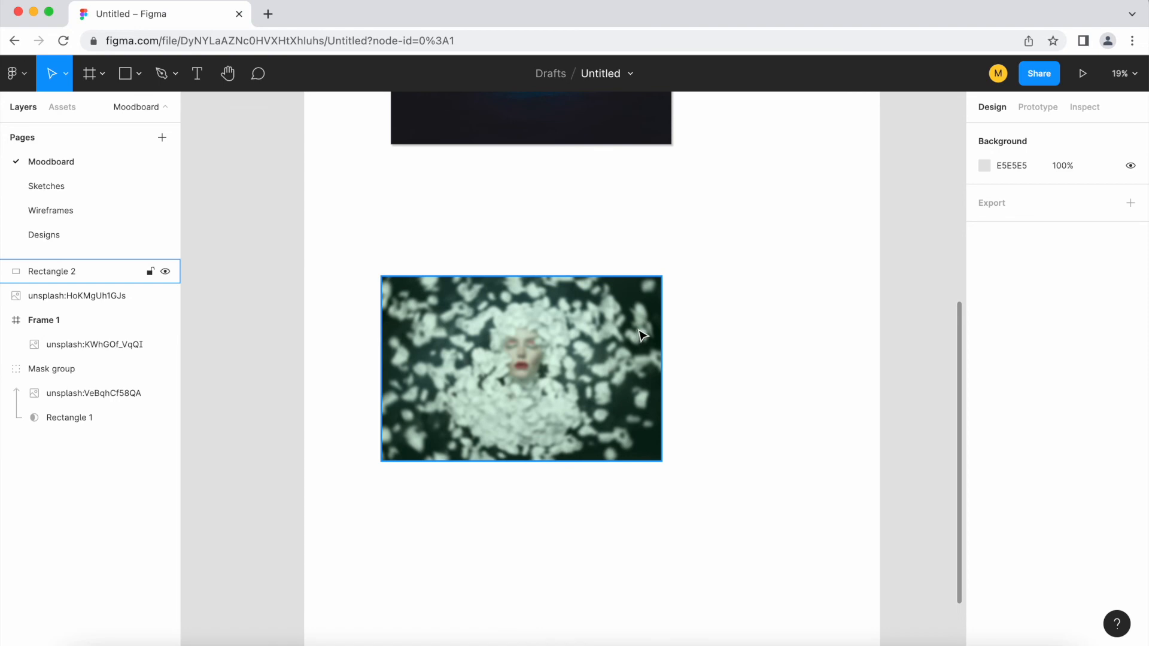
scroll(640, 331, "down", 1)
scroll(641, 328, "up", 4)
left_click(639, 200)
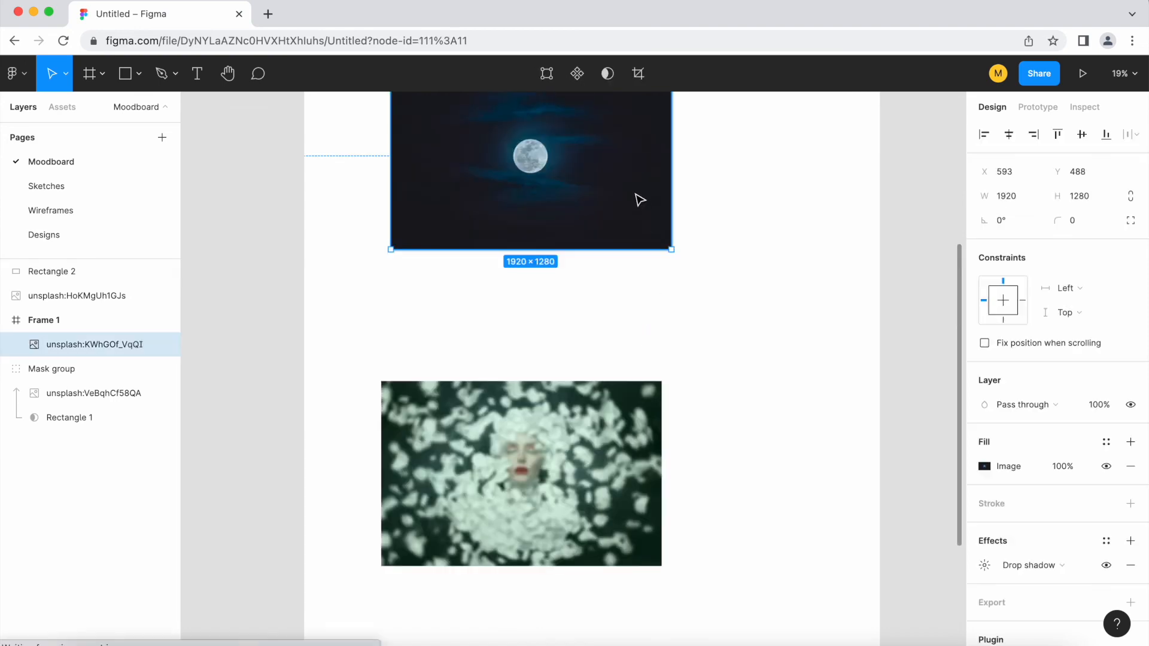
scroll(649, 270, "down", 1)
left_click_drag(579, 136, 569, 500)
scroll(568, 500, "up", 2)
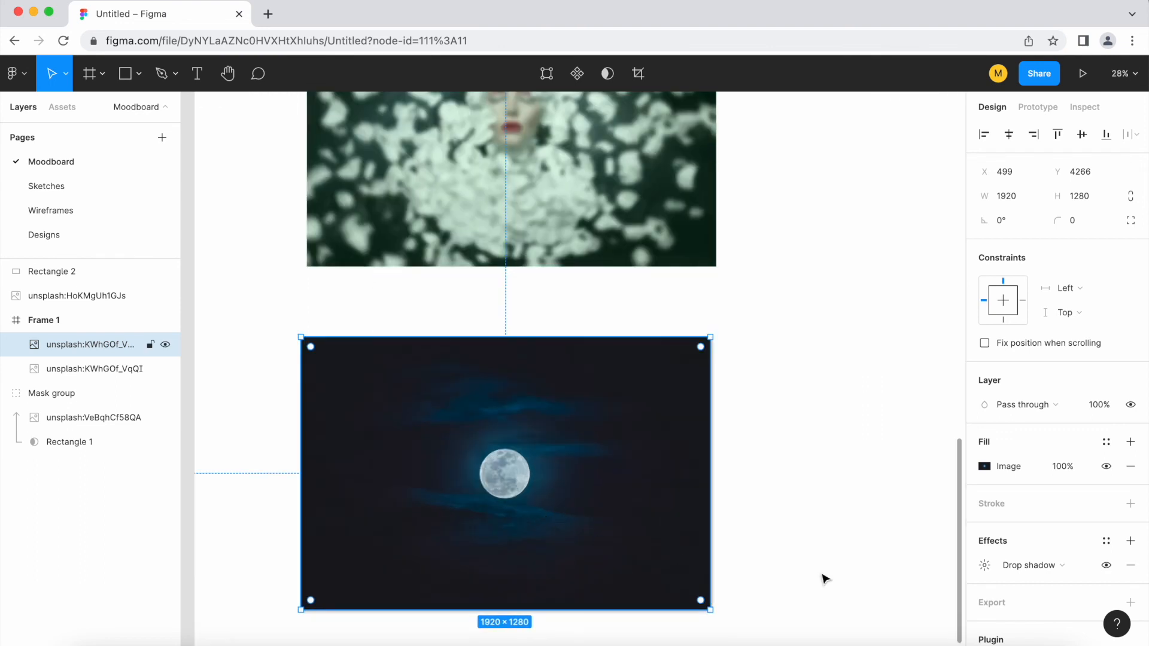
Remove the existing drop shadow from the duplicated moon photo and add a new drop shadow effect in its place.
left_click(1130, 565)
scroll(682, 502, "down", 1)
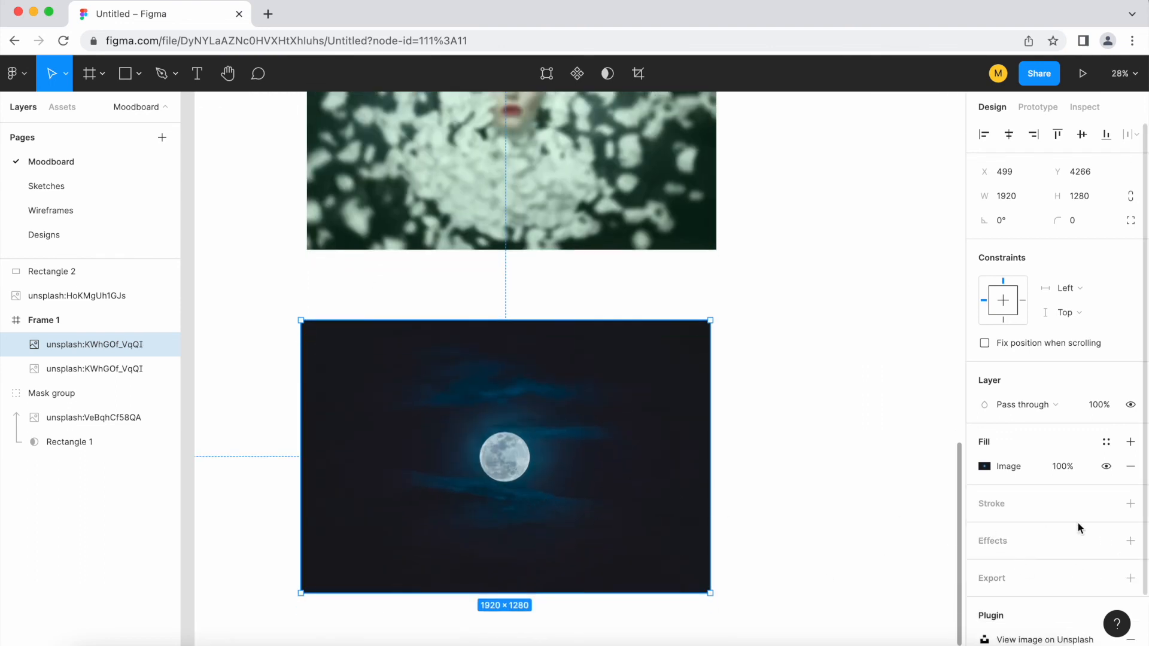
left_click(1130, 541)
left_click(1053, 565)
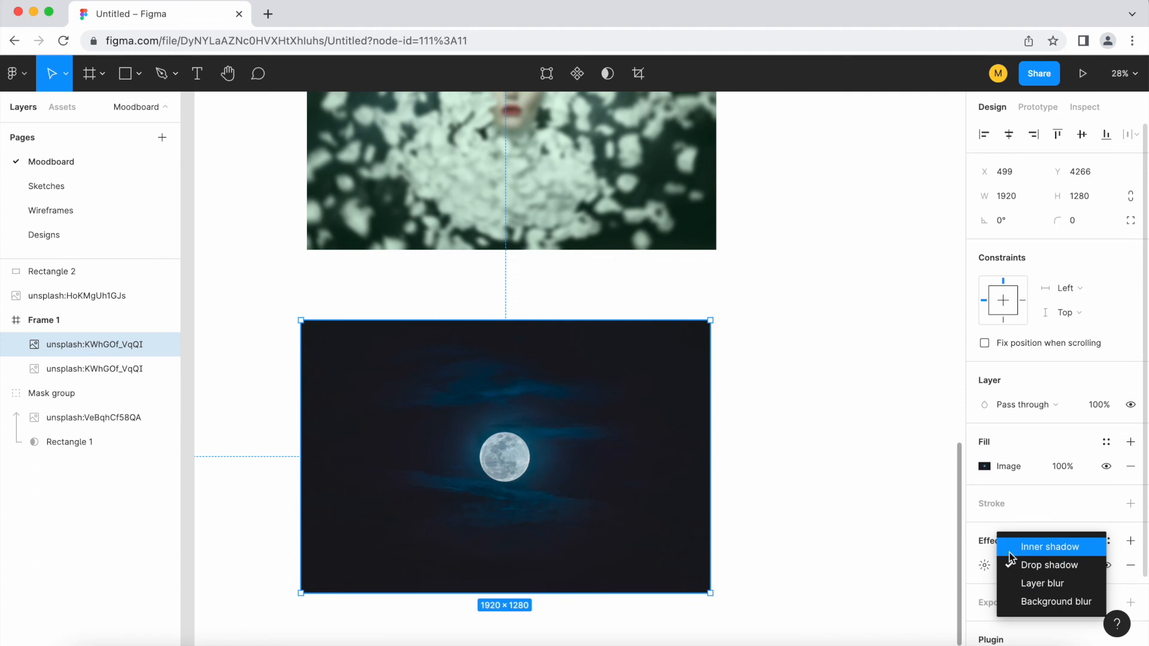
left_click(1080, 533)
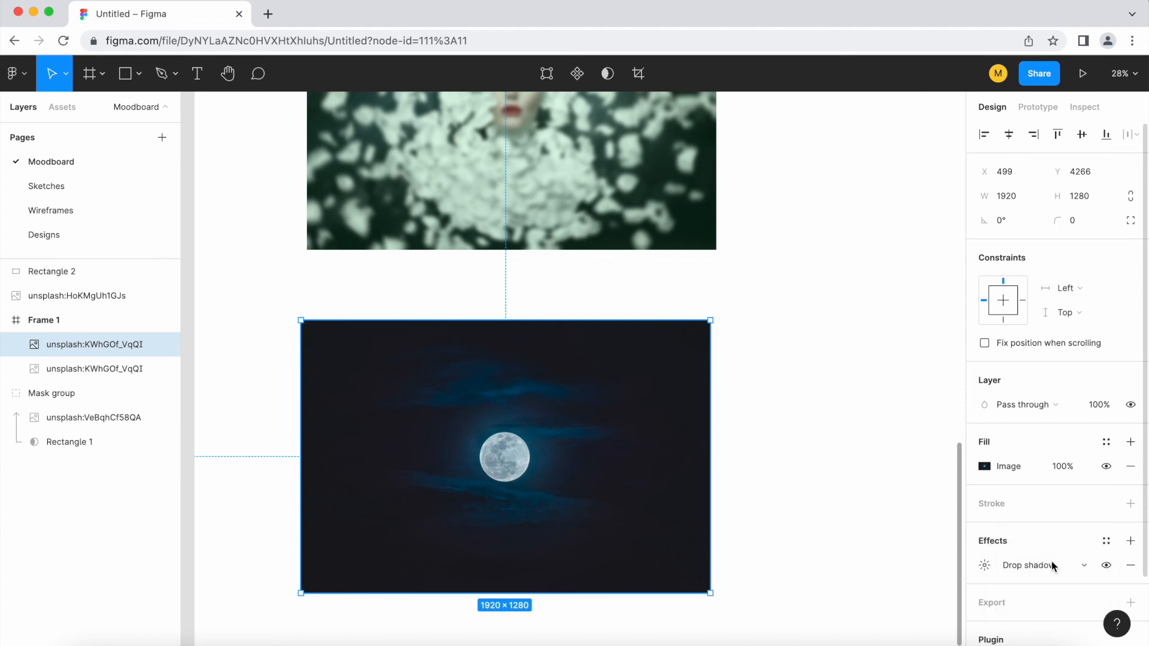
left_click(1108, 570)
left_click(1108, 568)
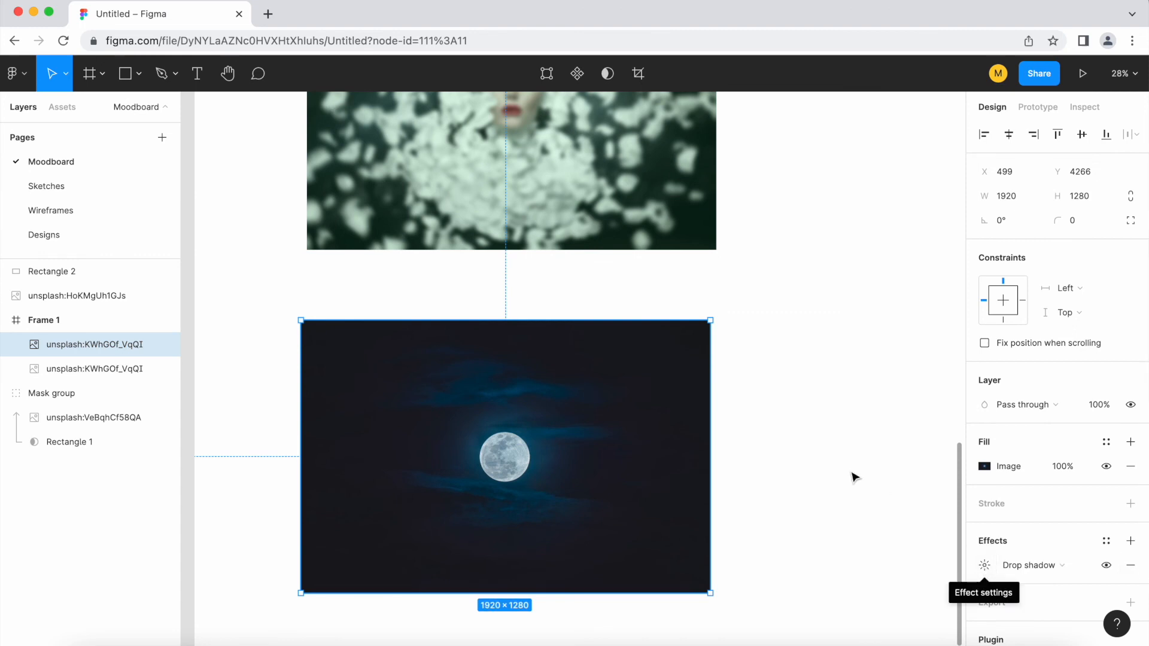
scroll(854, 477, "down", 10)
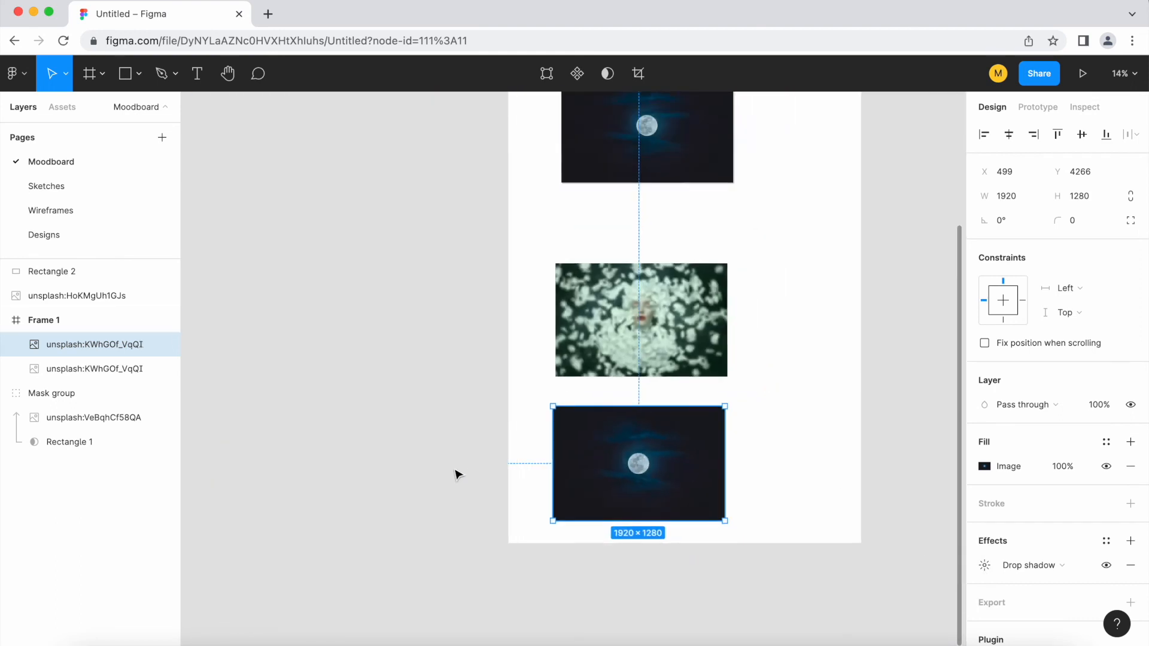